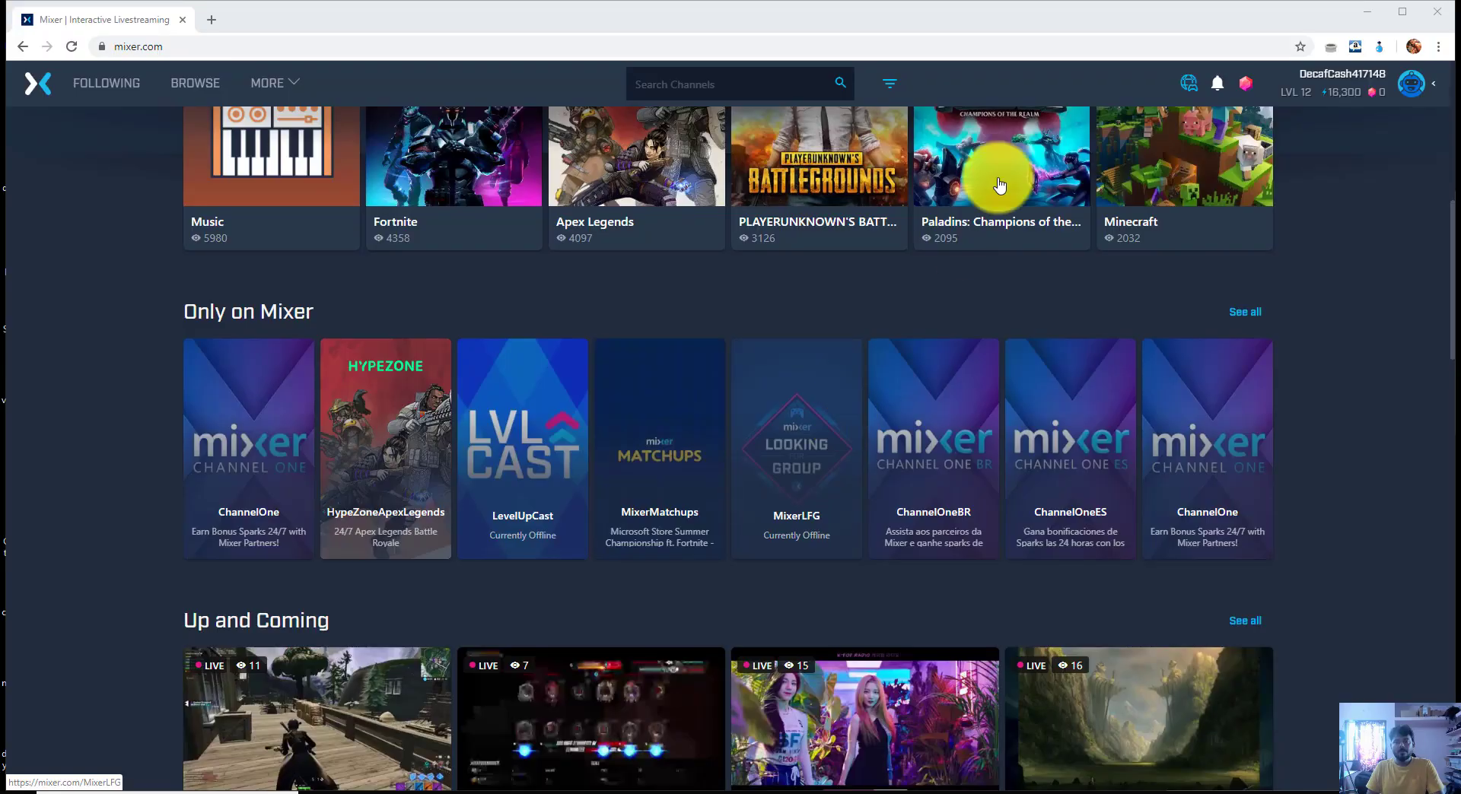
Go to Mixer's Account settings page through the avatar menu in the top-right corner
scroll(999, 185, "up", 8)
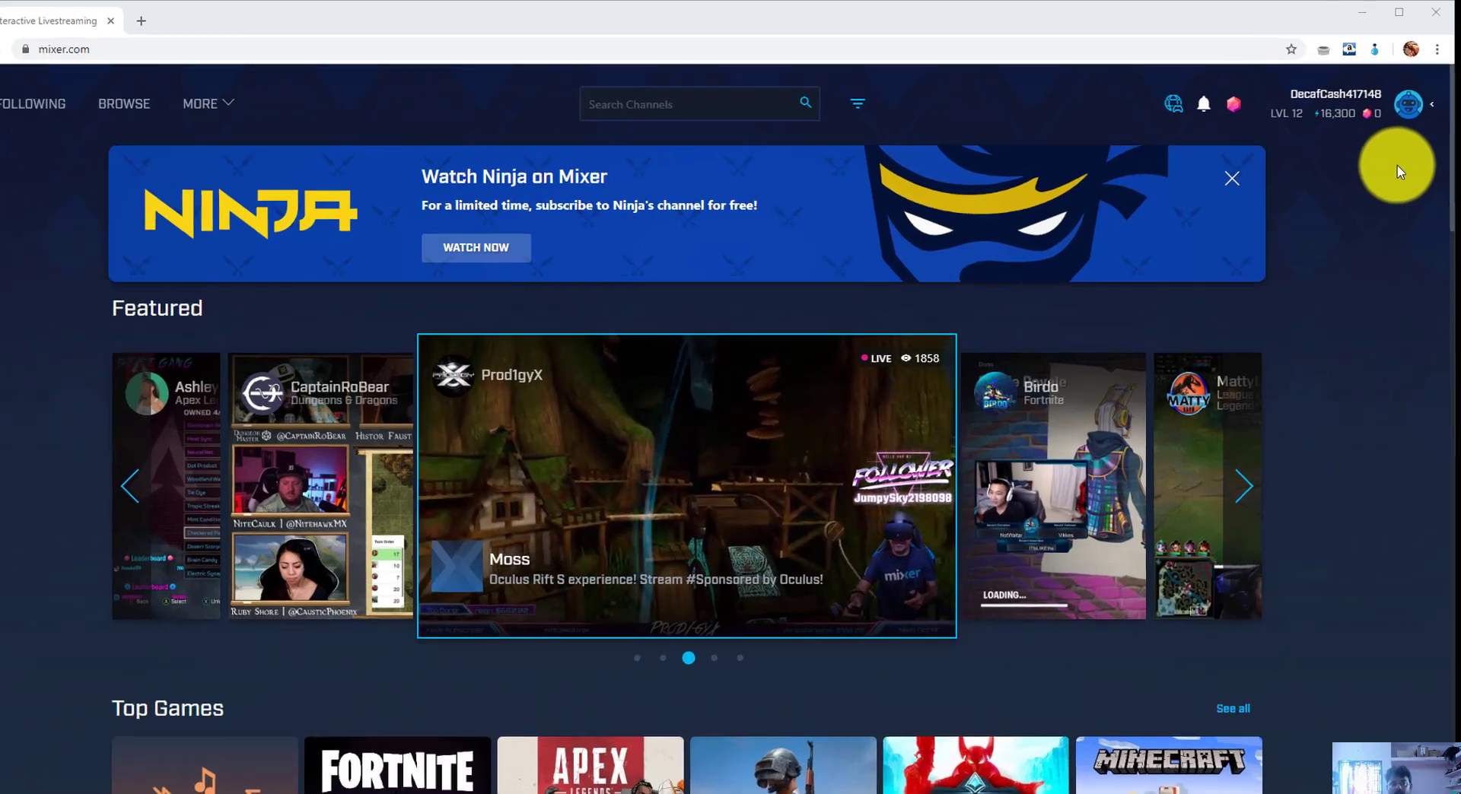
left_click(1408, 105)
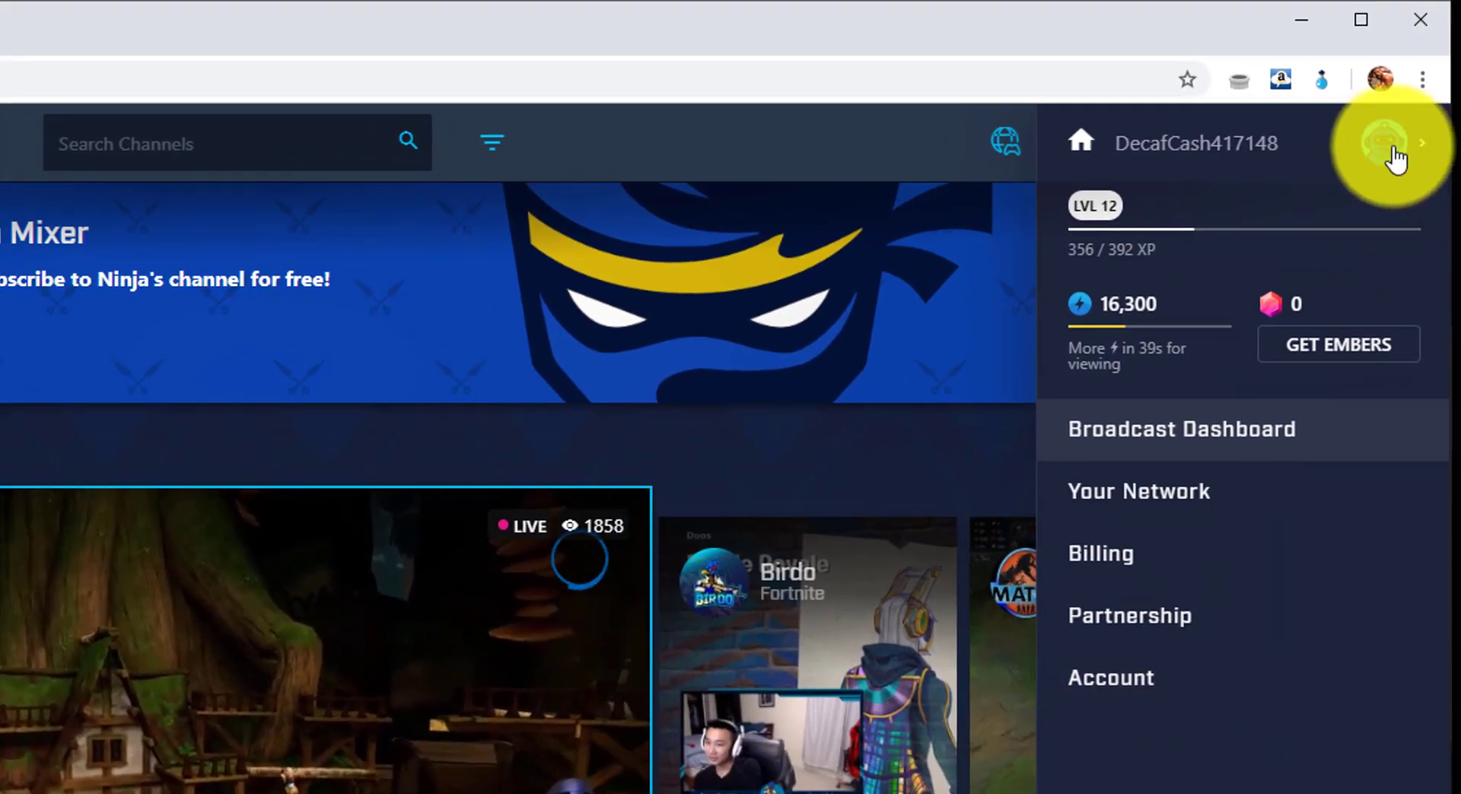
left_click(1142, 681)
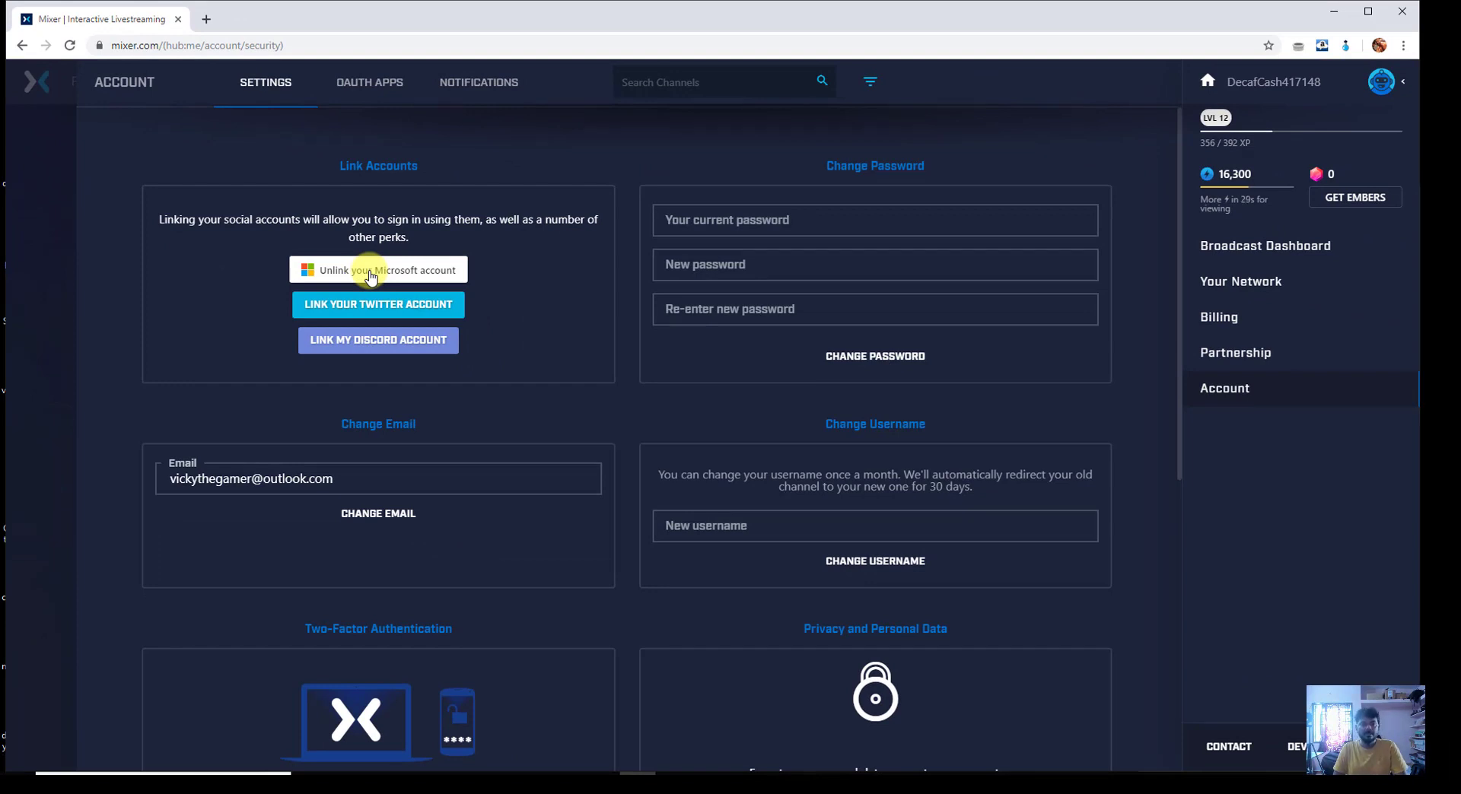
left_click(371, 275)
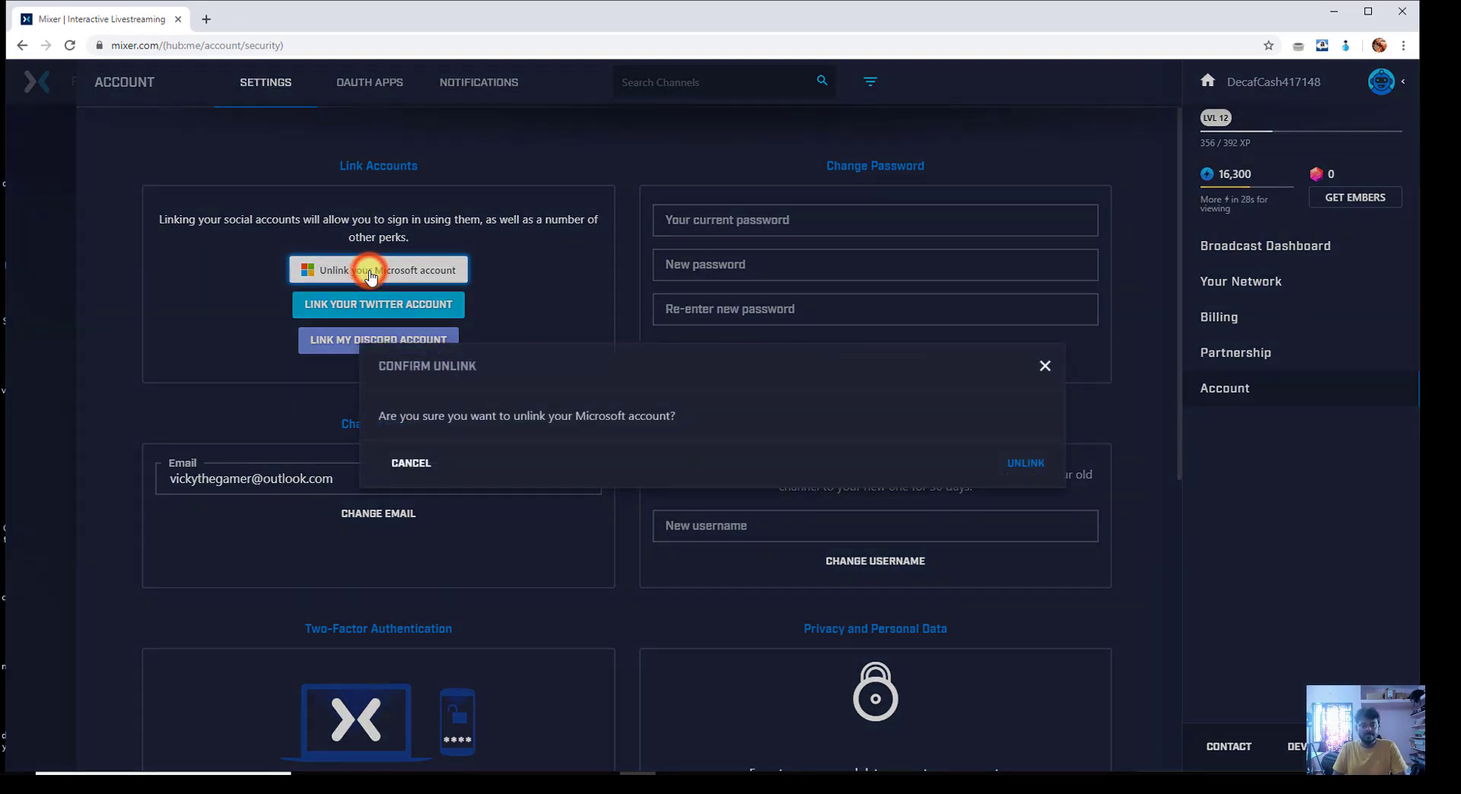
left_click(1029, 464)
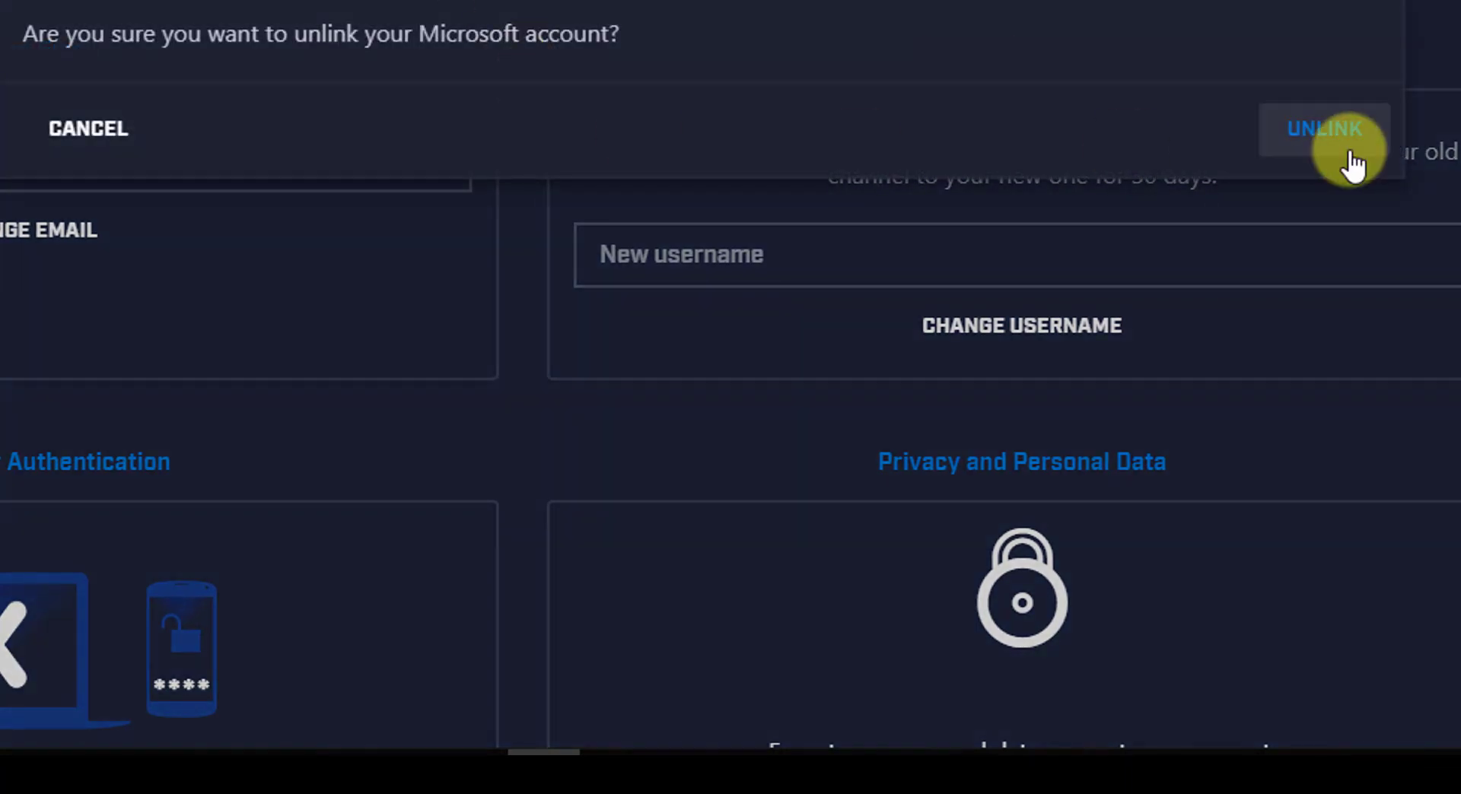
left_click(1369, 141)
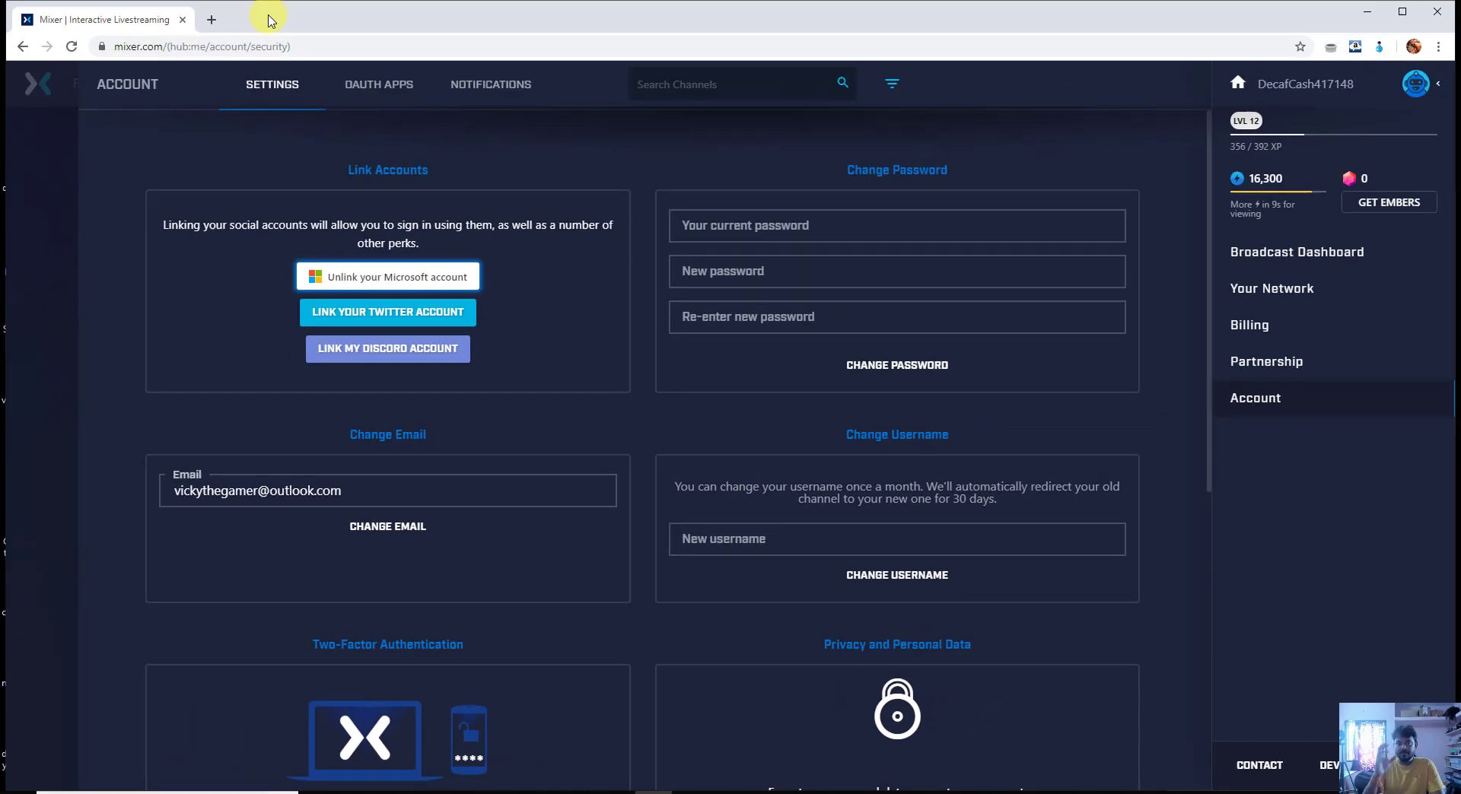
Search Windows for 'cred', then change the search to 'control' and open Control Panel
key("super")
type("credent")
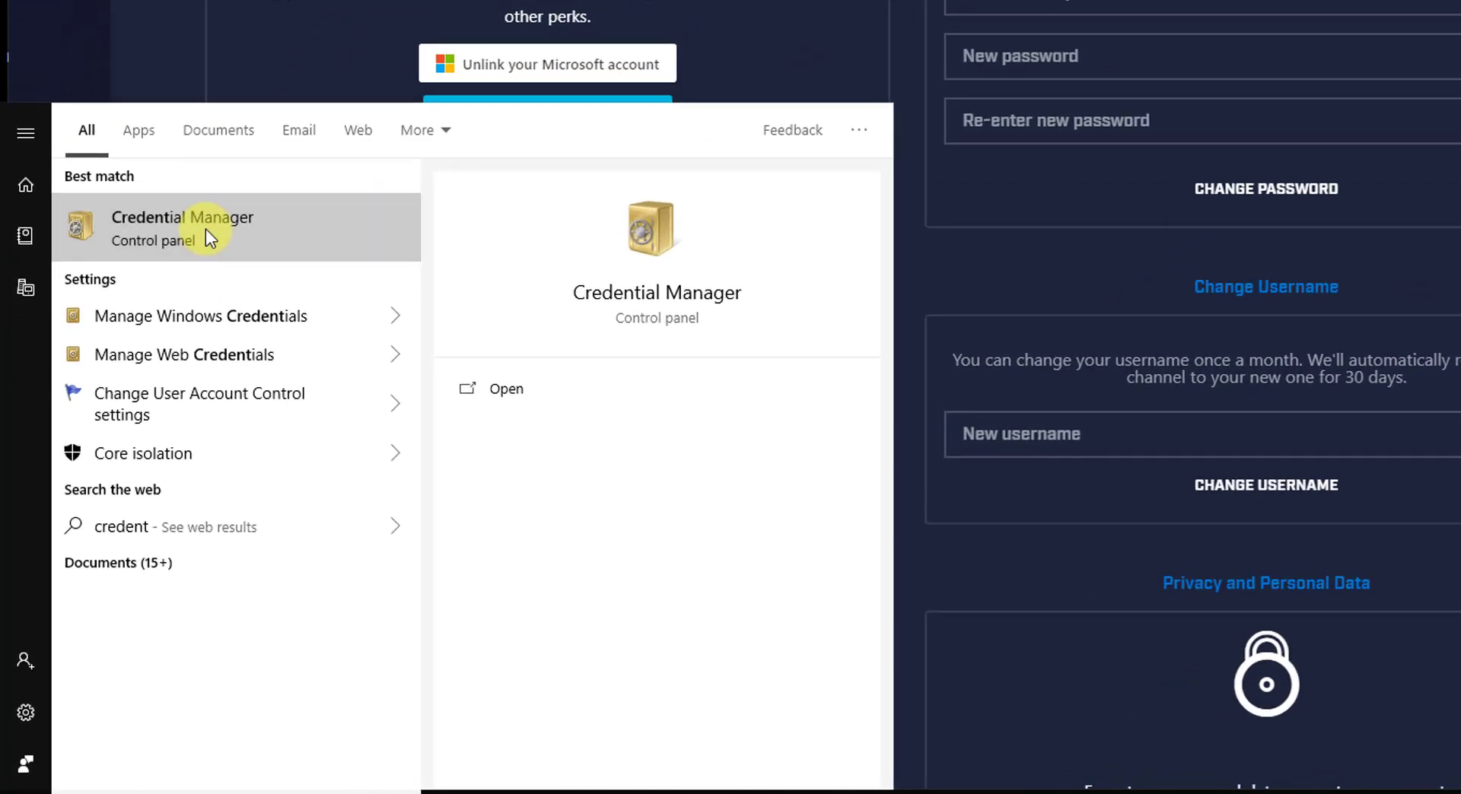
left_click(206, 229)
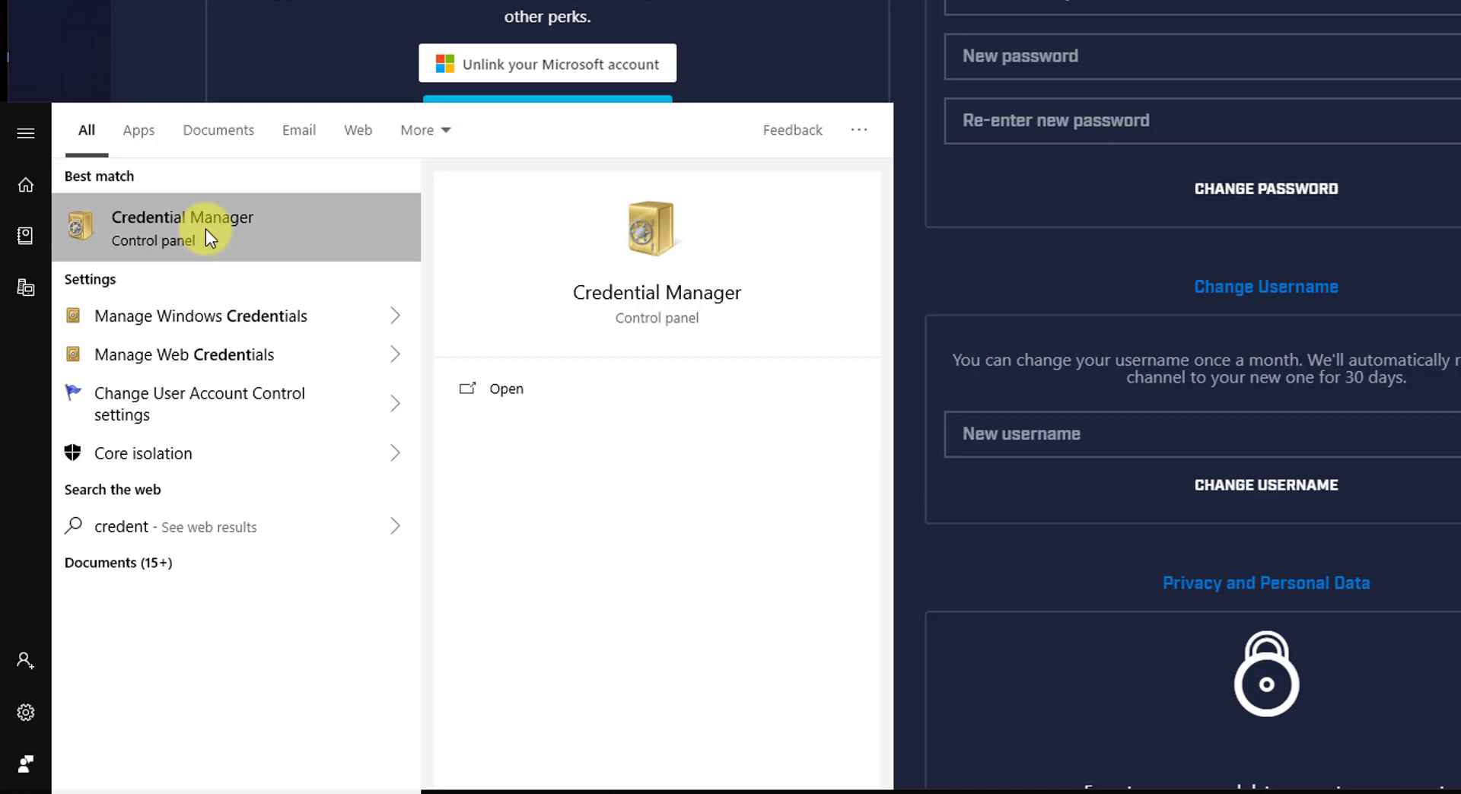
key("BackSpace")
key("BackSpace")
key("BackSpace")
key("BackSpace")
key("BackSpace")
key("BackSpace")
type("ontrol")
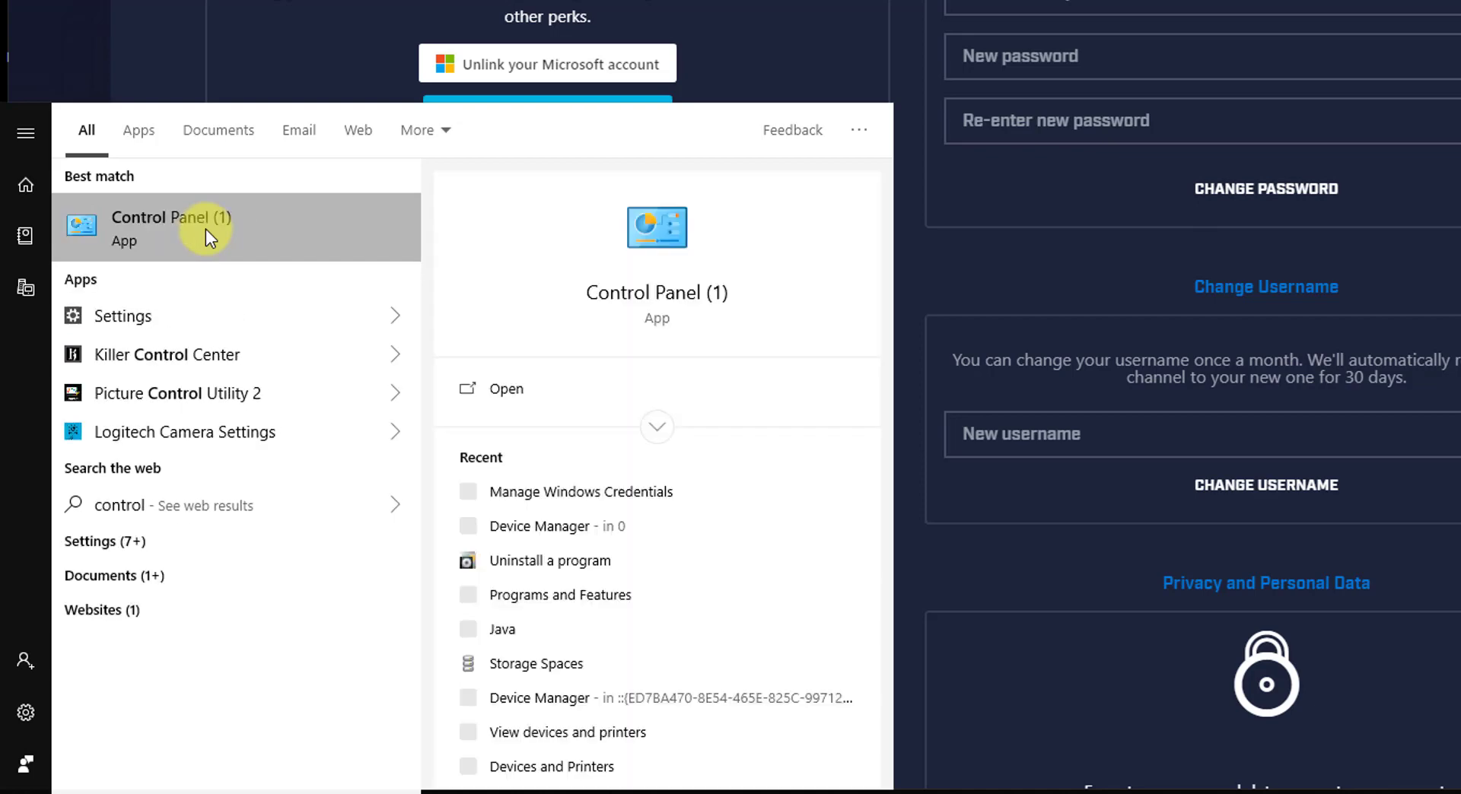
key("Return")
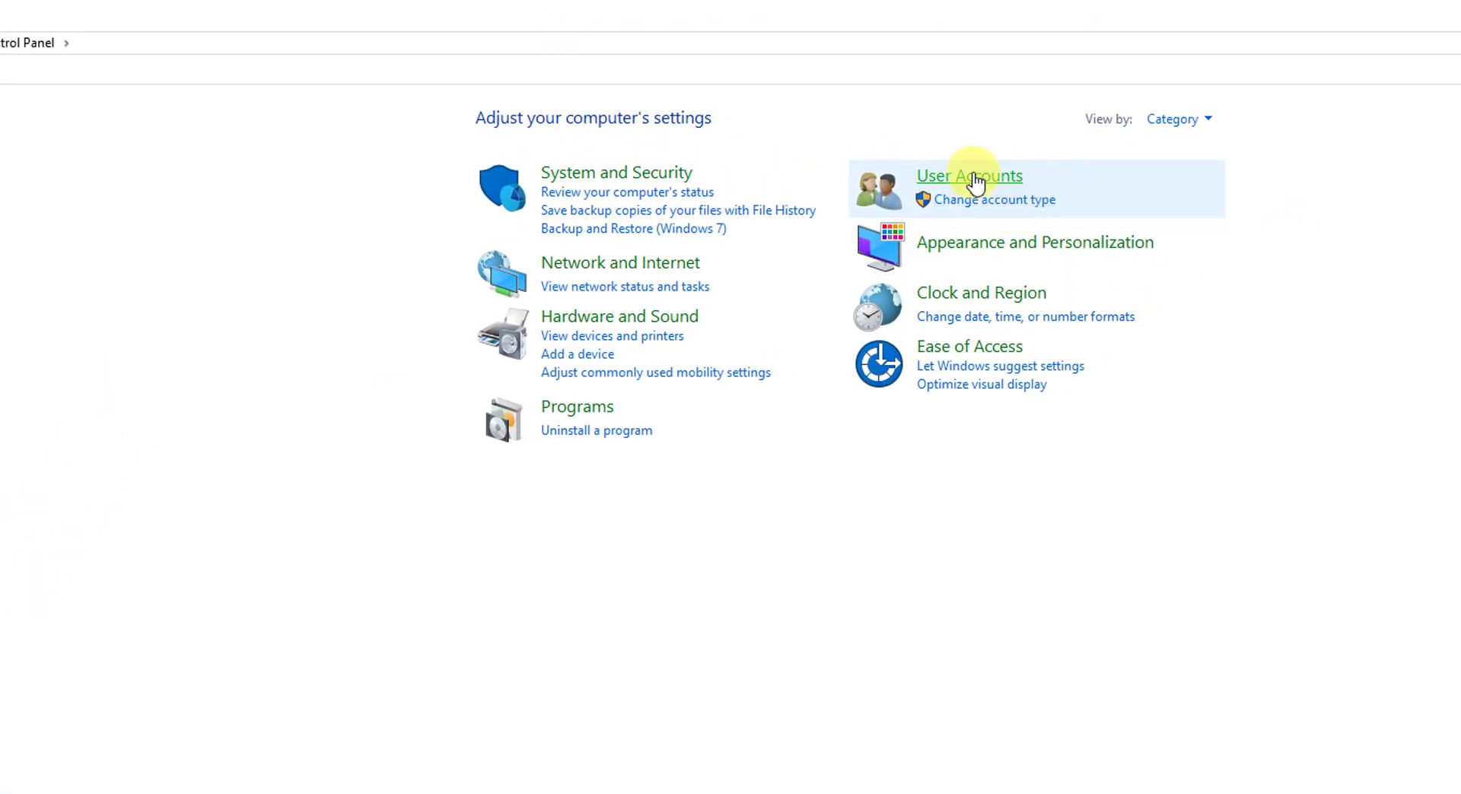
Go to User Accounts and open Manage Windows Credentials in Credential Manager
left_click(976, 183)
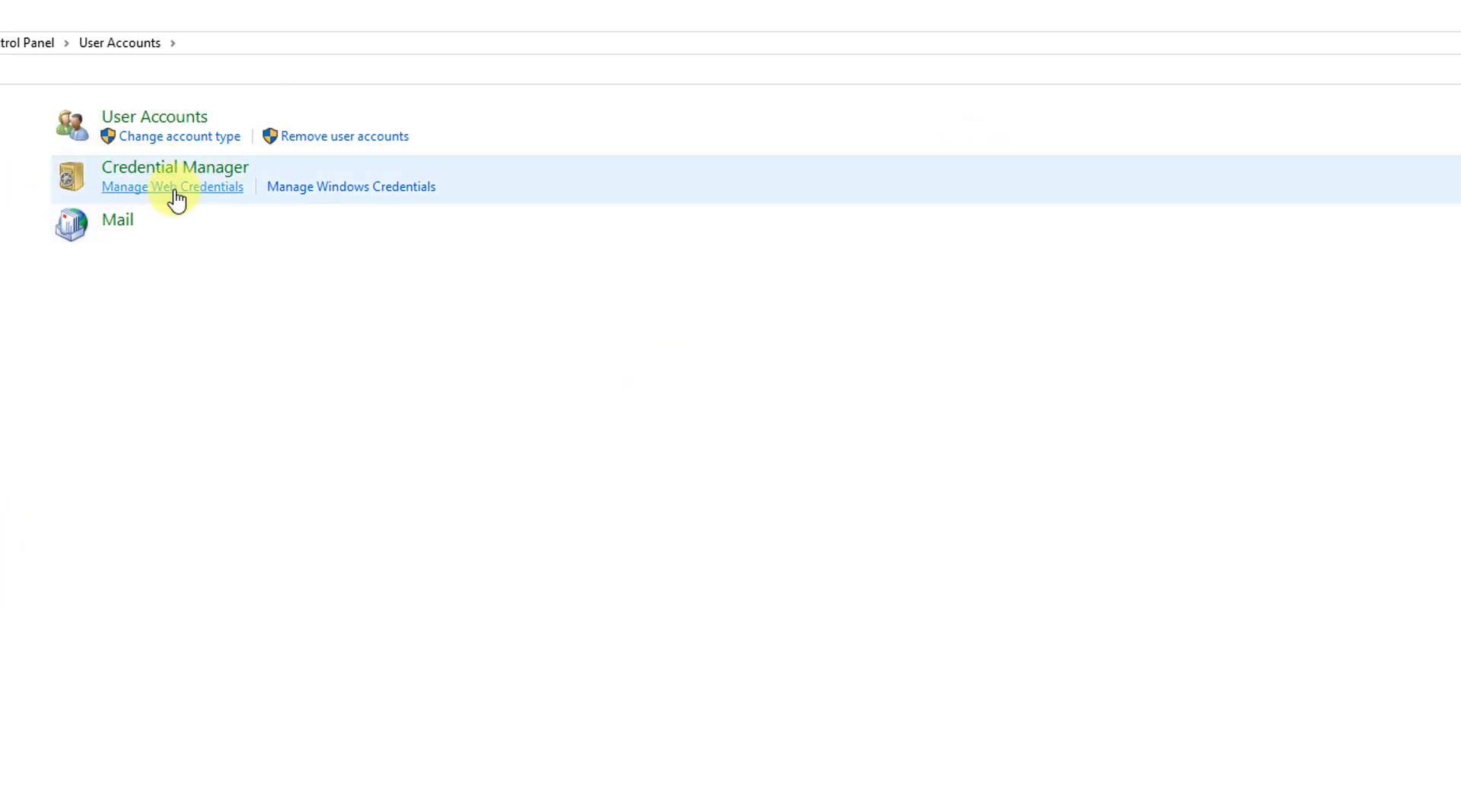
left_click(346, 187)
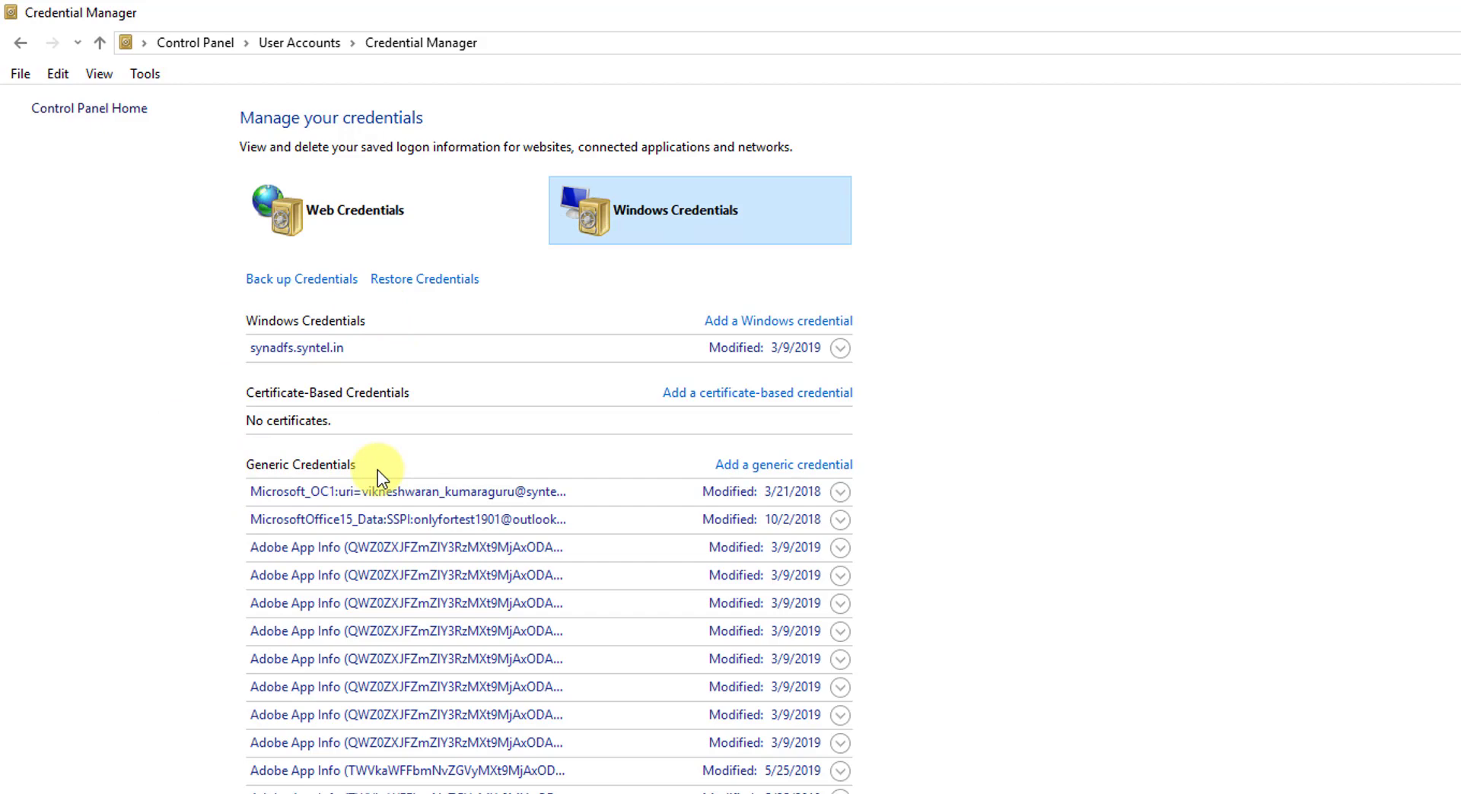
scroll(403, 643, "down", 10)
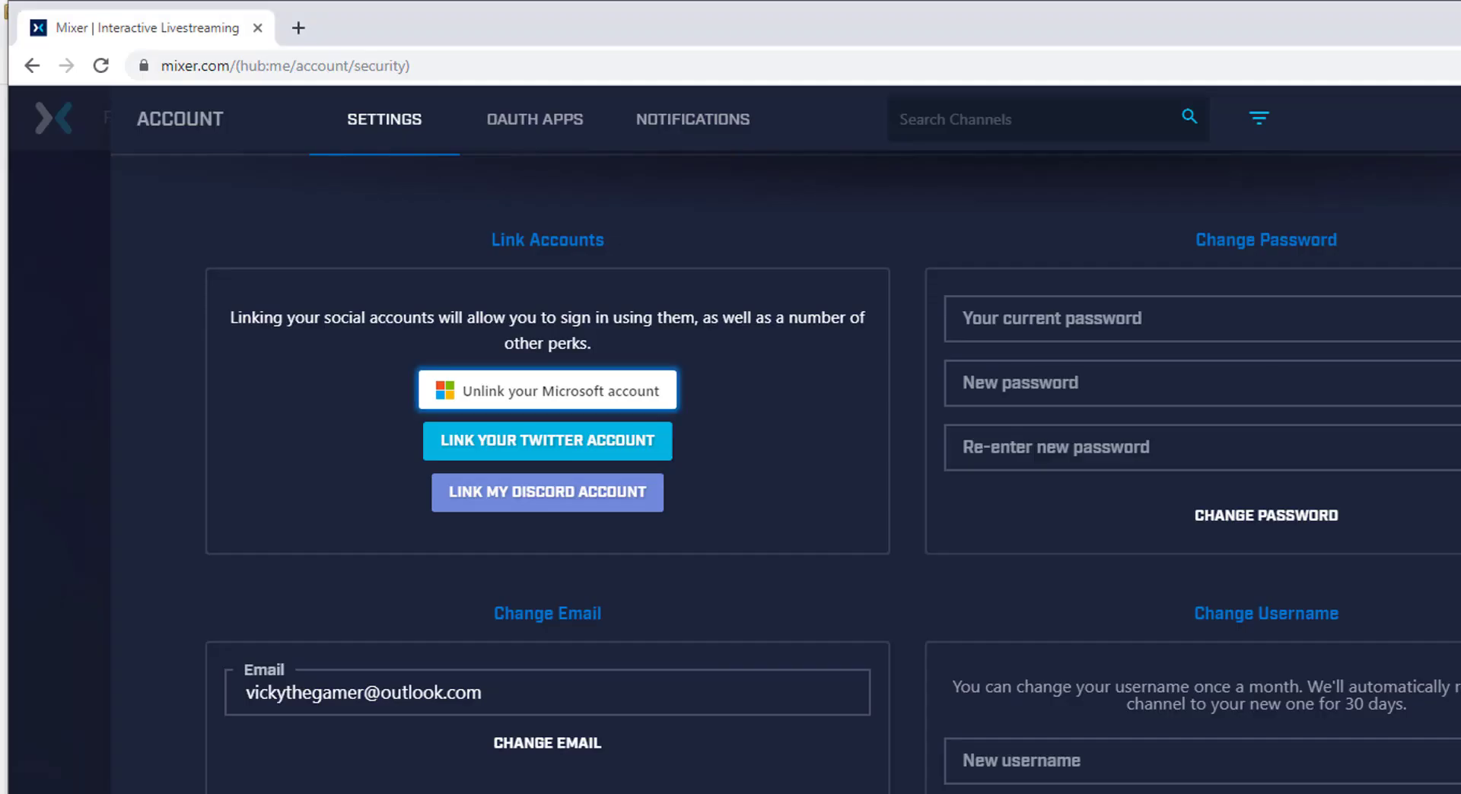
scroll(557, 763, "down", 8)
scroll(552, 757, "up", 8)
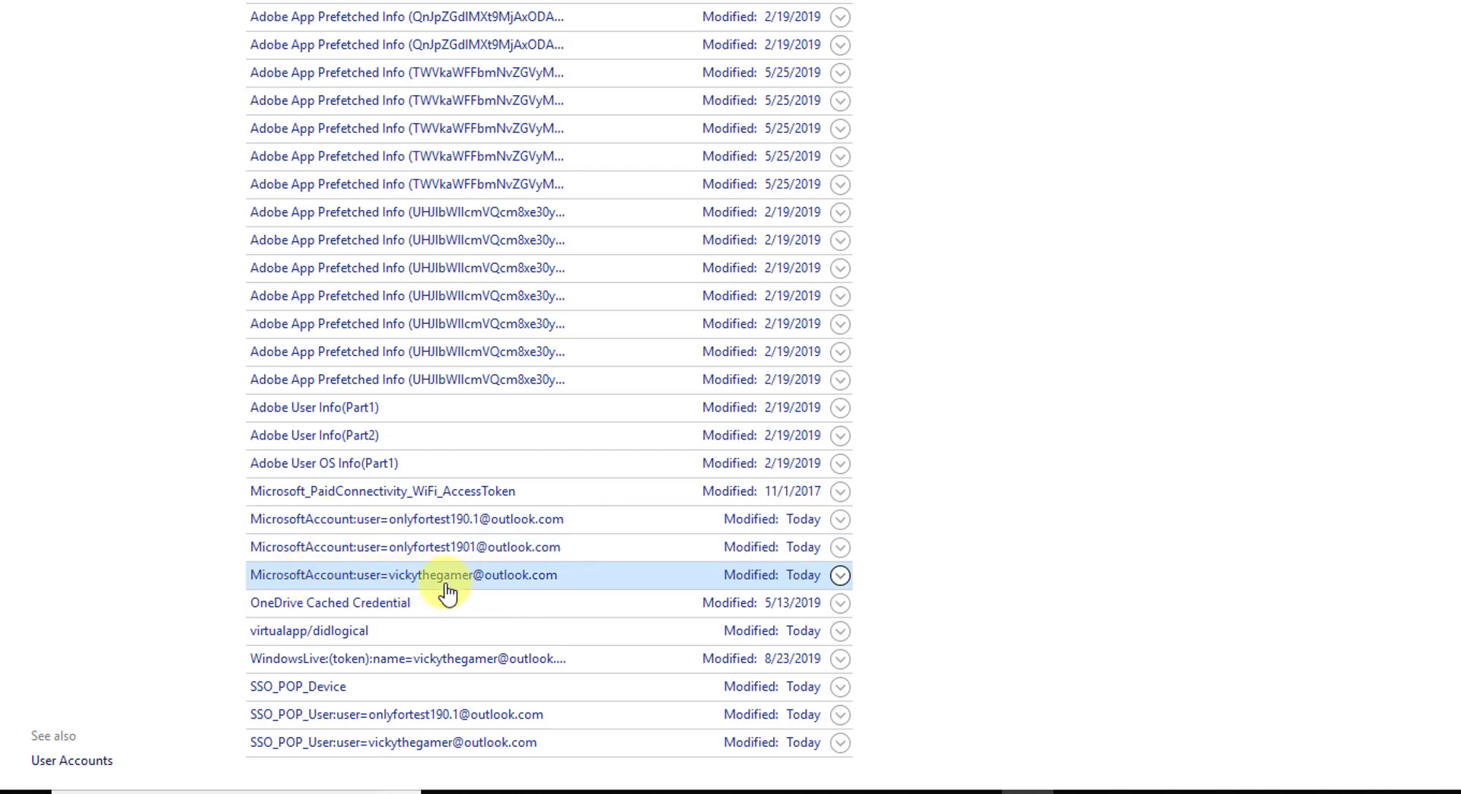
Remove the MicrosoftAccount:user credential and confirm the deletion
left_click(840, 577)
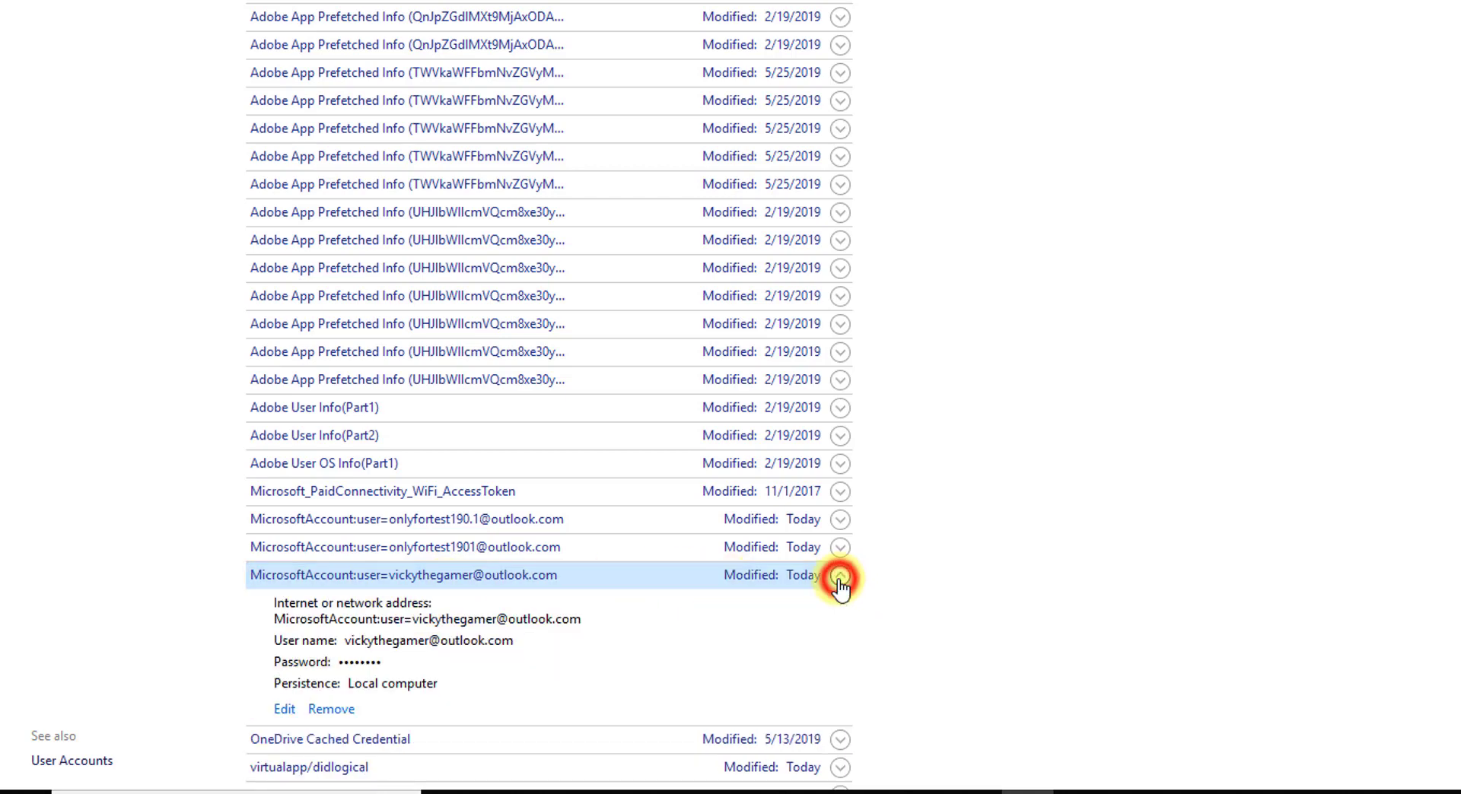
left_click(340, 712)
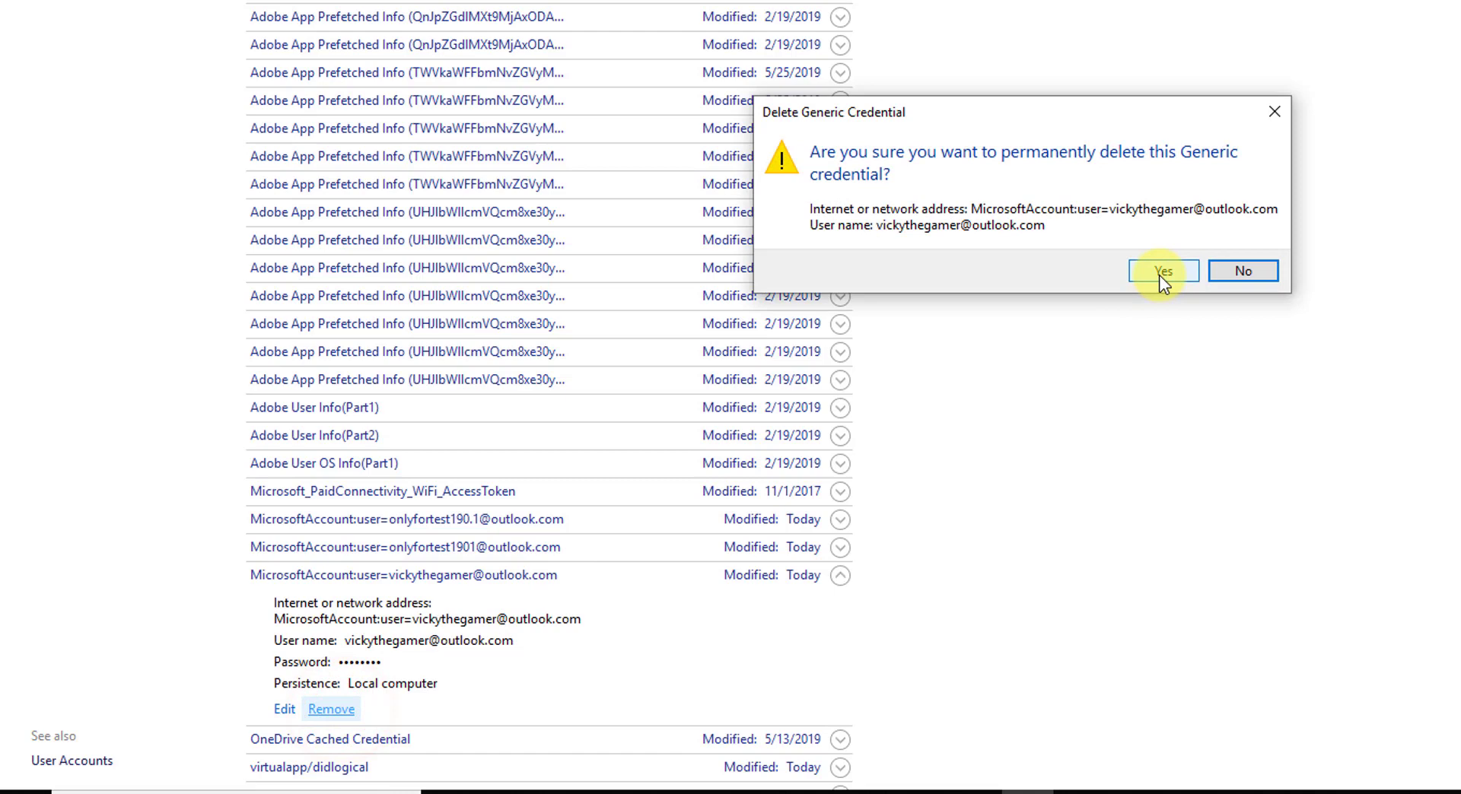
left_click(1158, 275)
Remove the WindowsLive:(token) credential and confirm the deletion
scroll(691, 297, "down", 8)
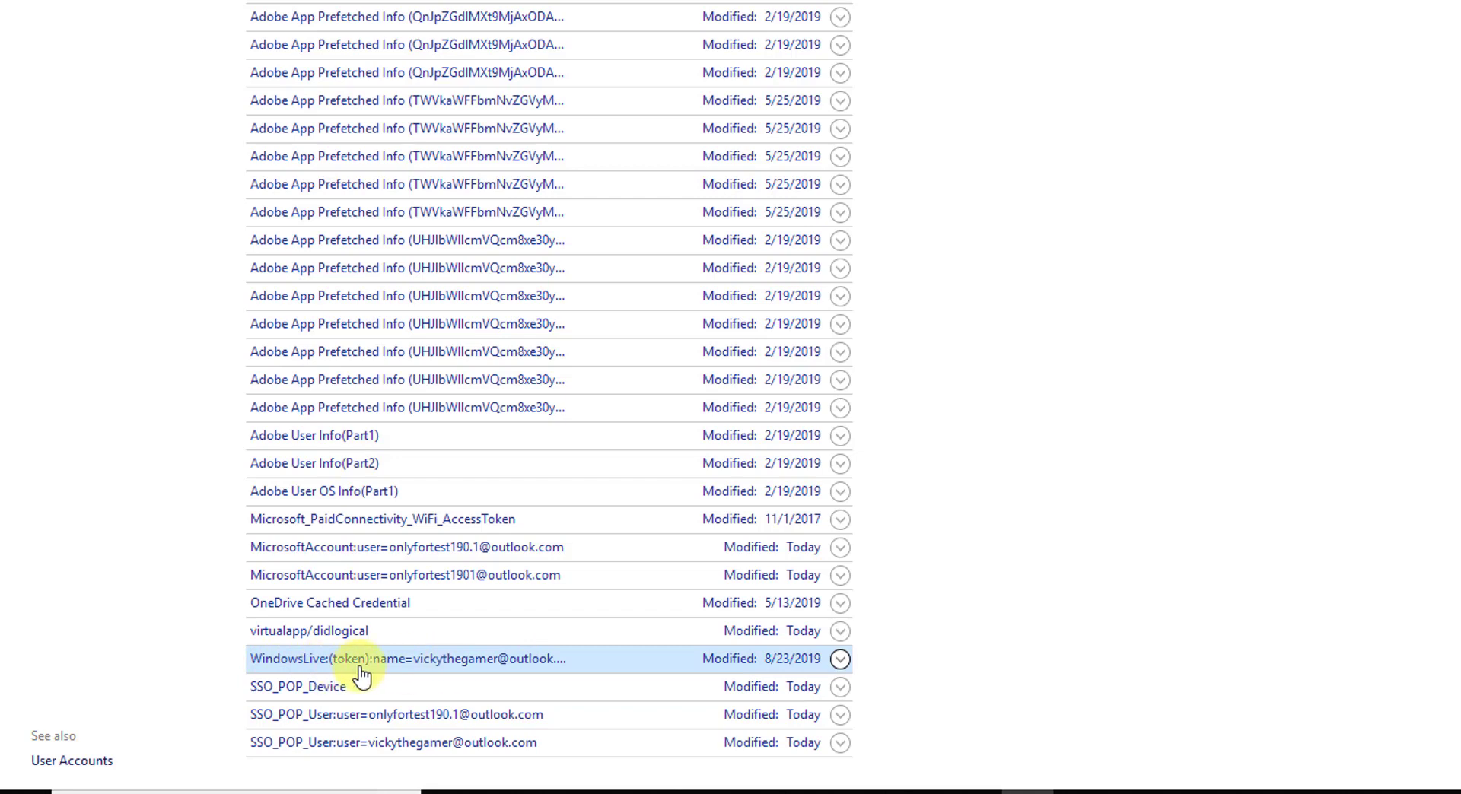
left_click(443, 660)
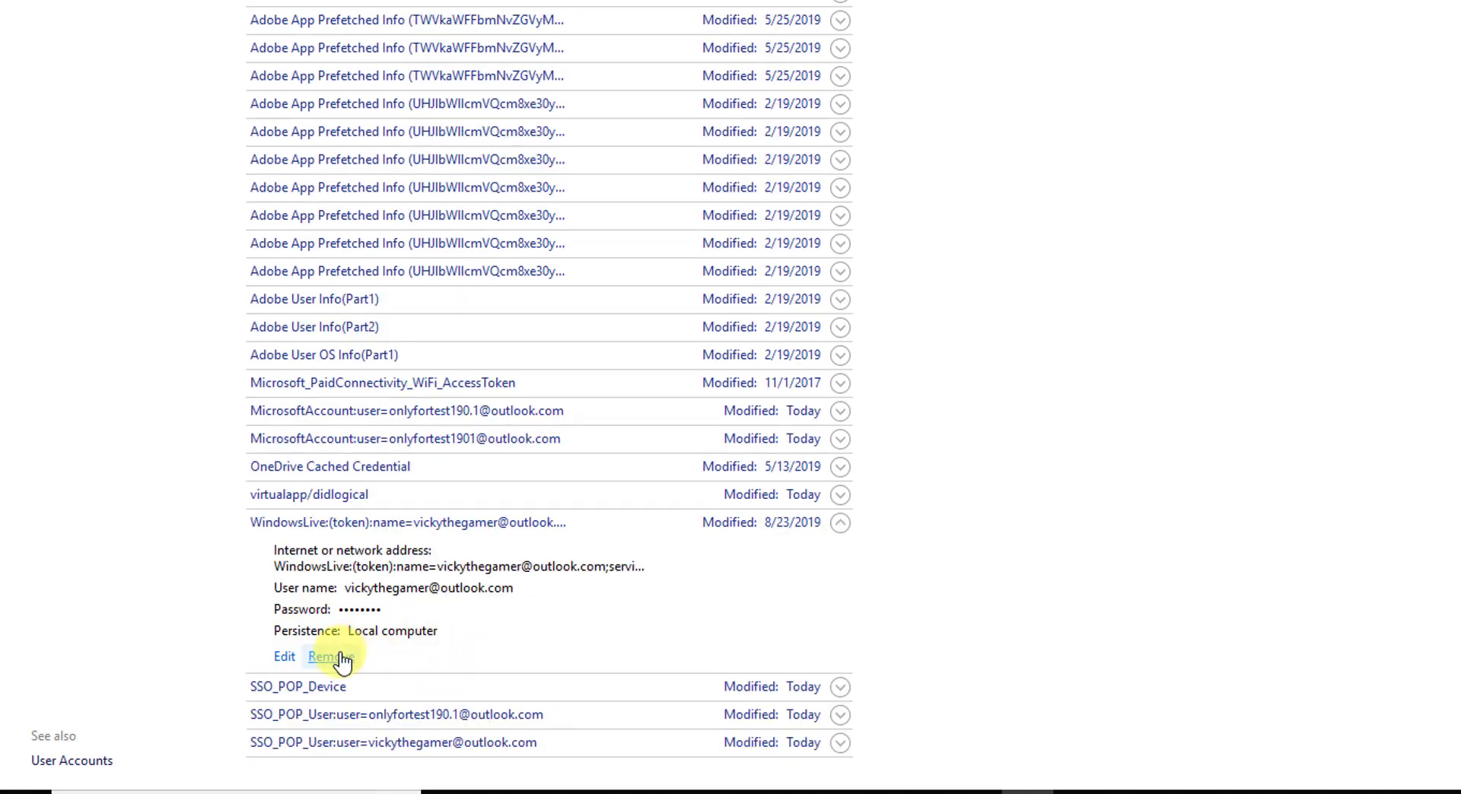
left_click(327, 657)
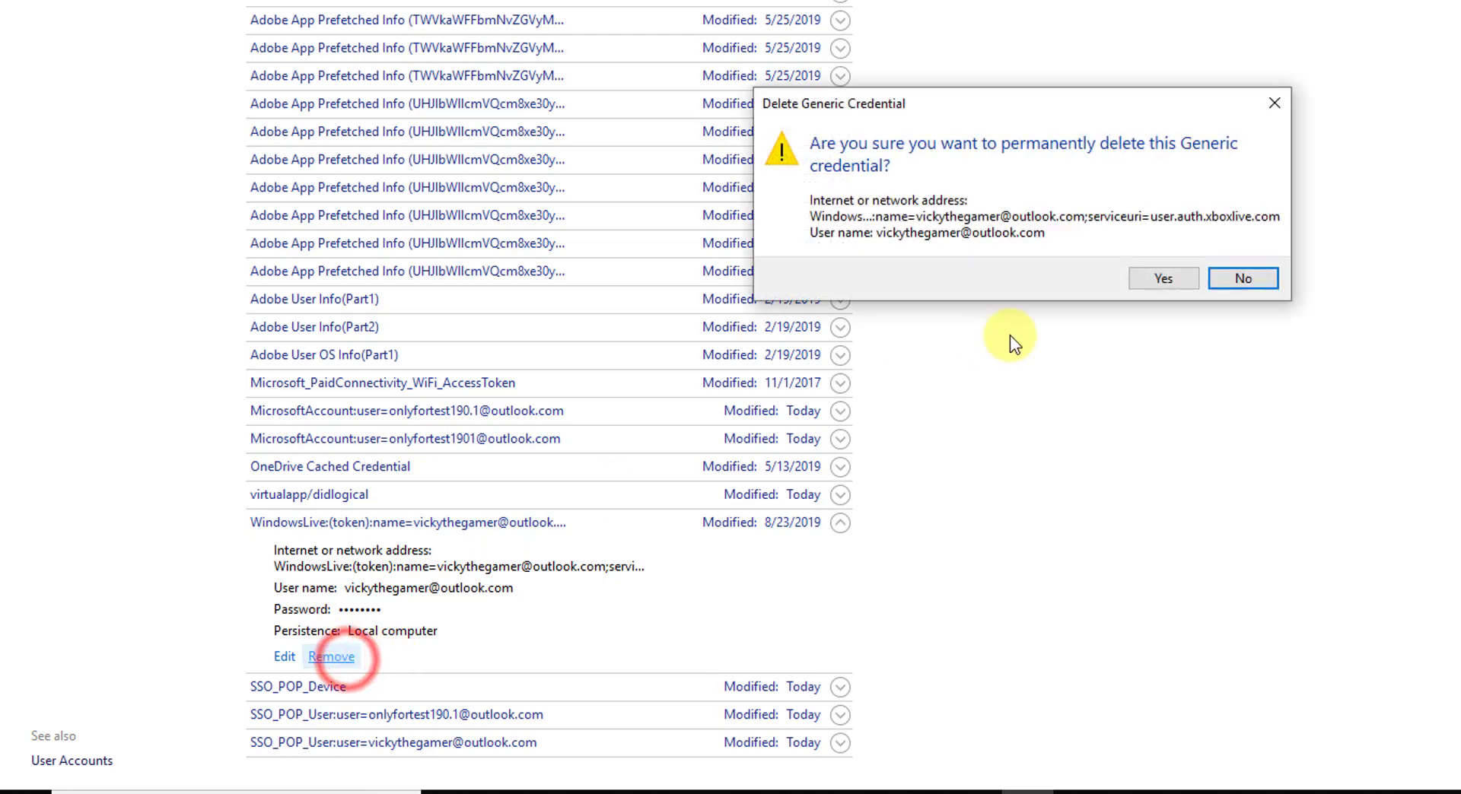
left_click(1162, 284)
scroll(434, 375, "down", 8)
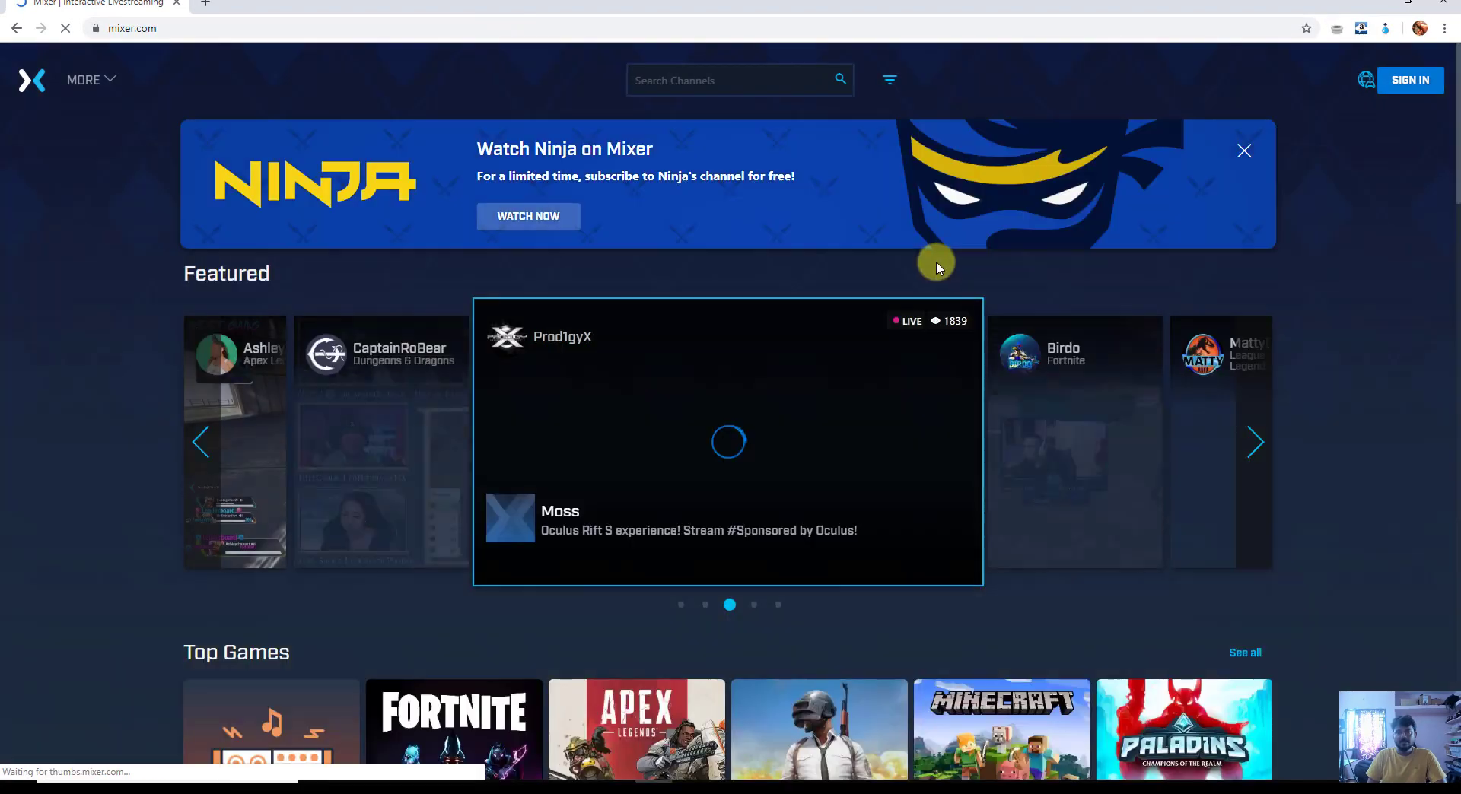
Sign in to Mixer with Microsoft, entering the account e-mail in the login popup
left_click(1410, 81)
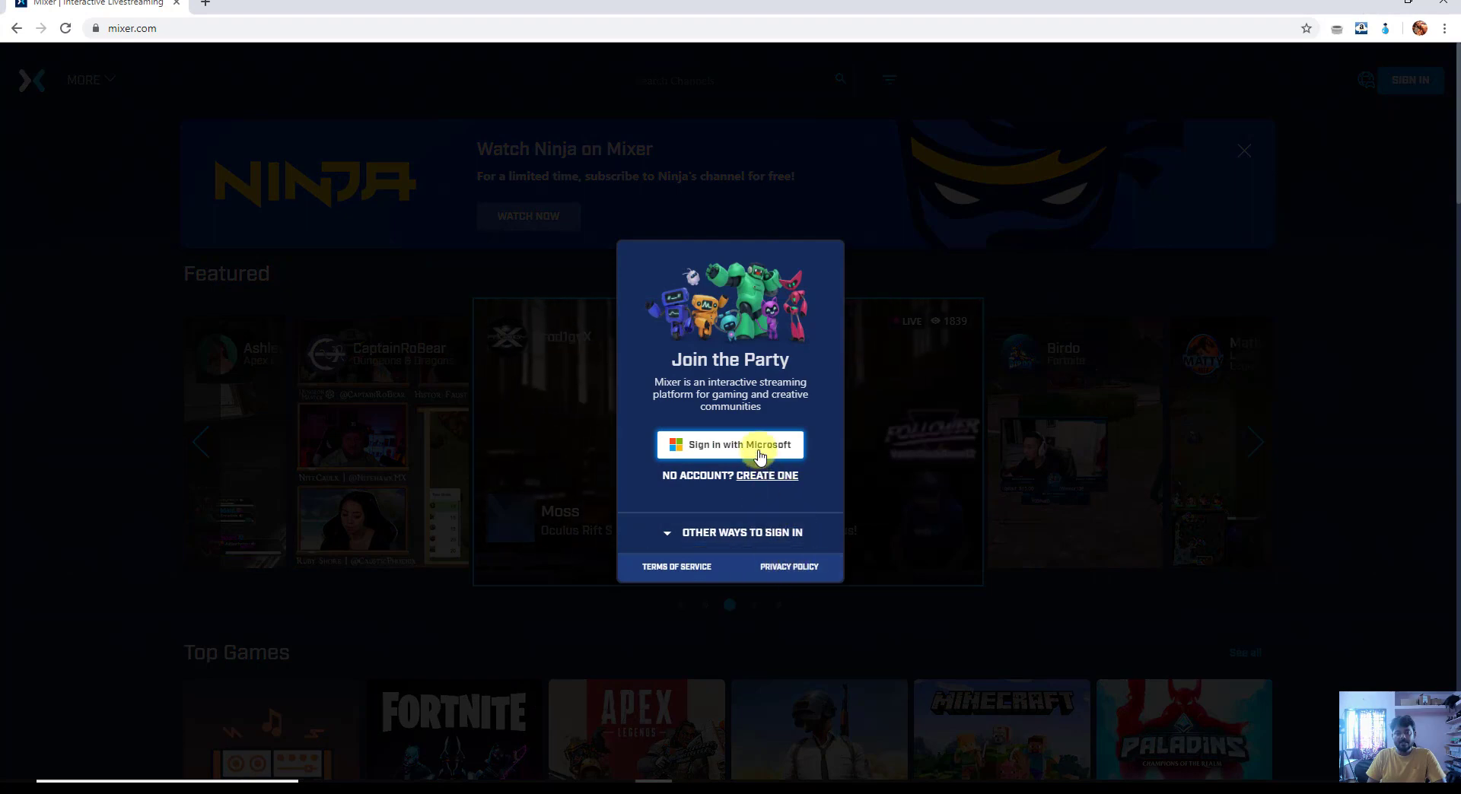
left_click(717, 447)
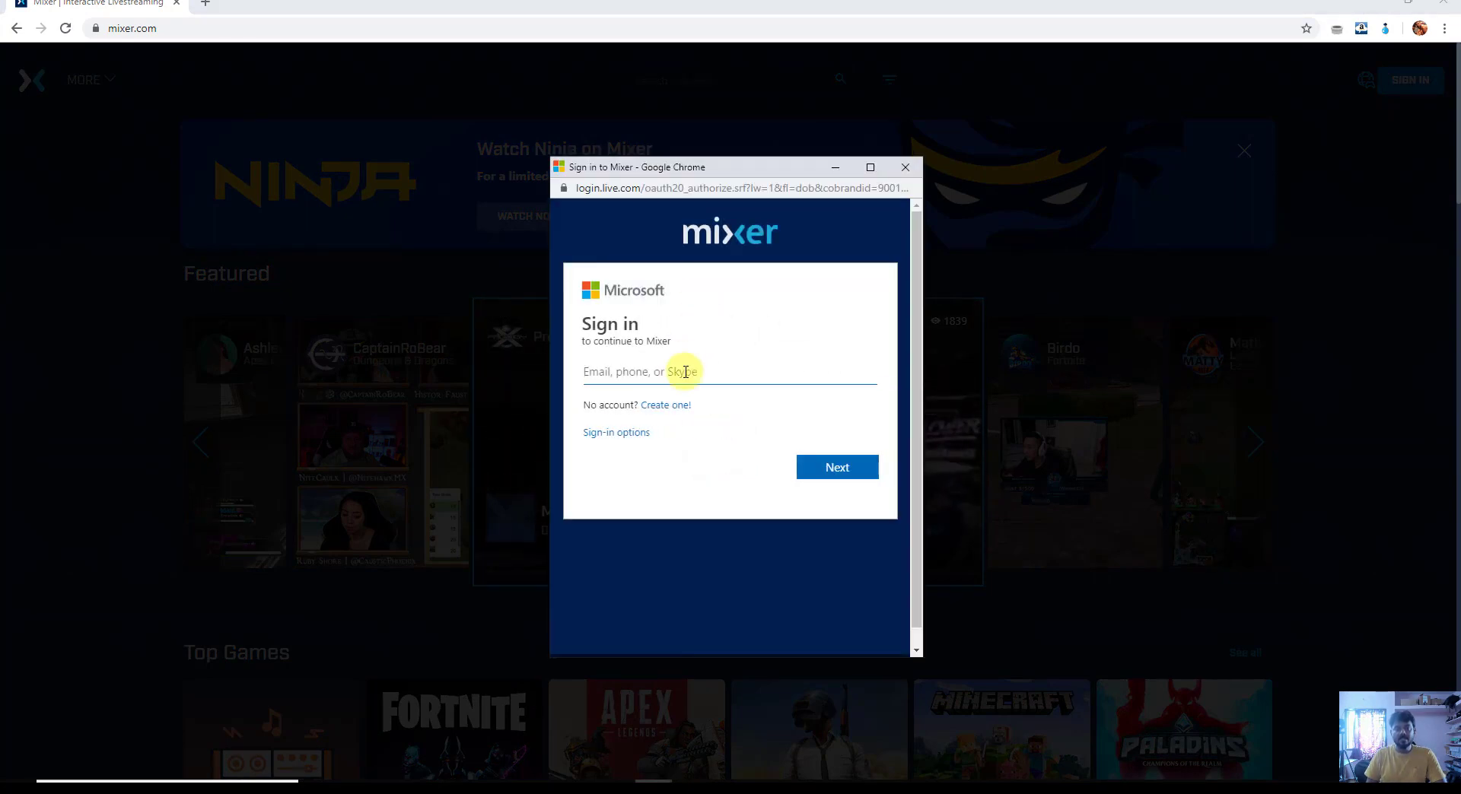
left_click(689, 377)
type("vickyth")
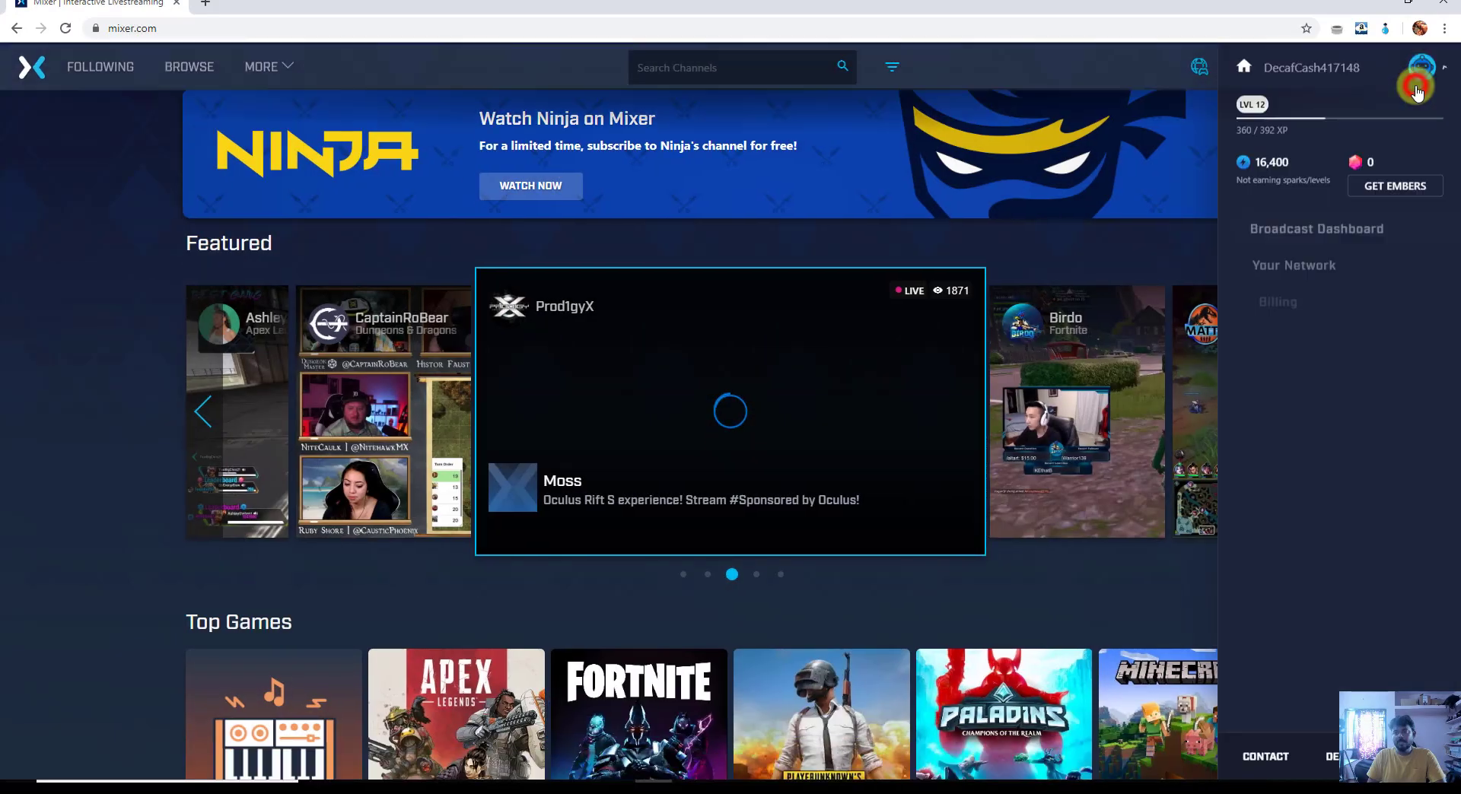
From Account settings, unlink the Microsoft account, confirm UNLINK, and dismiss the HTTP 400 error
left_click(1289, 377)
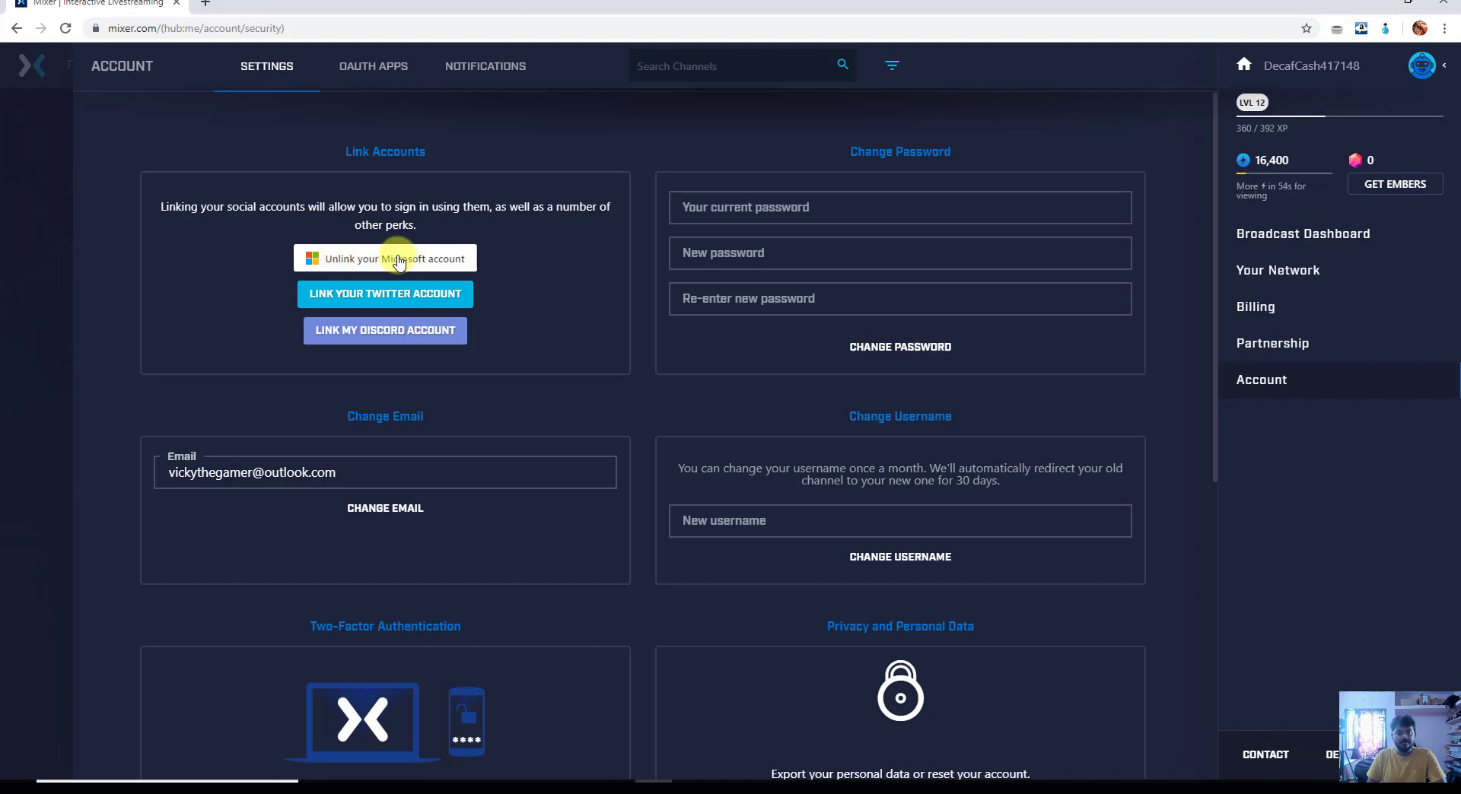
left_click(397, 260)
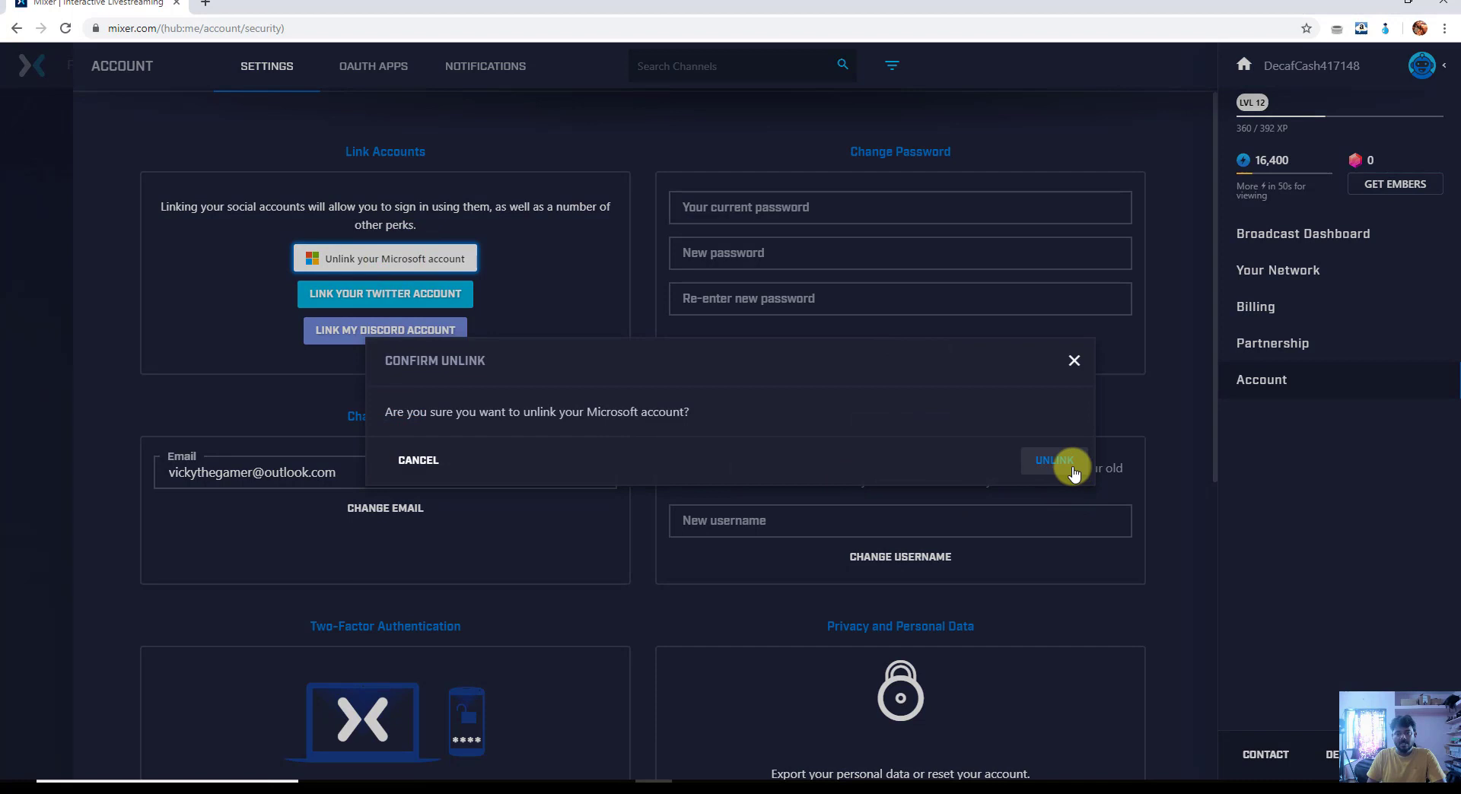
left_click(1071, 465)
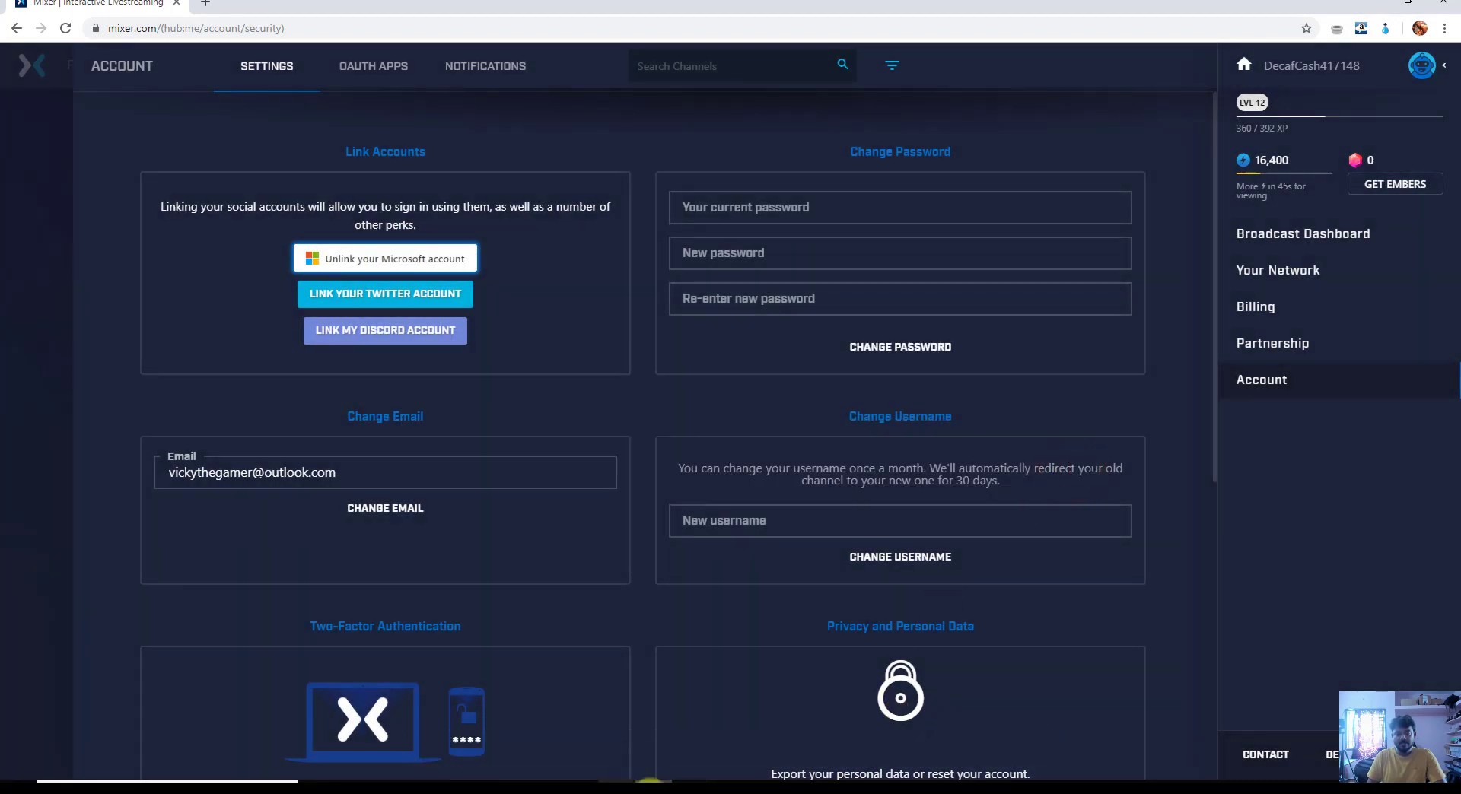
left_click(653, 784)
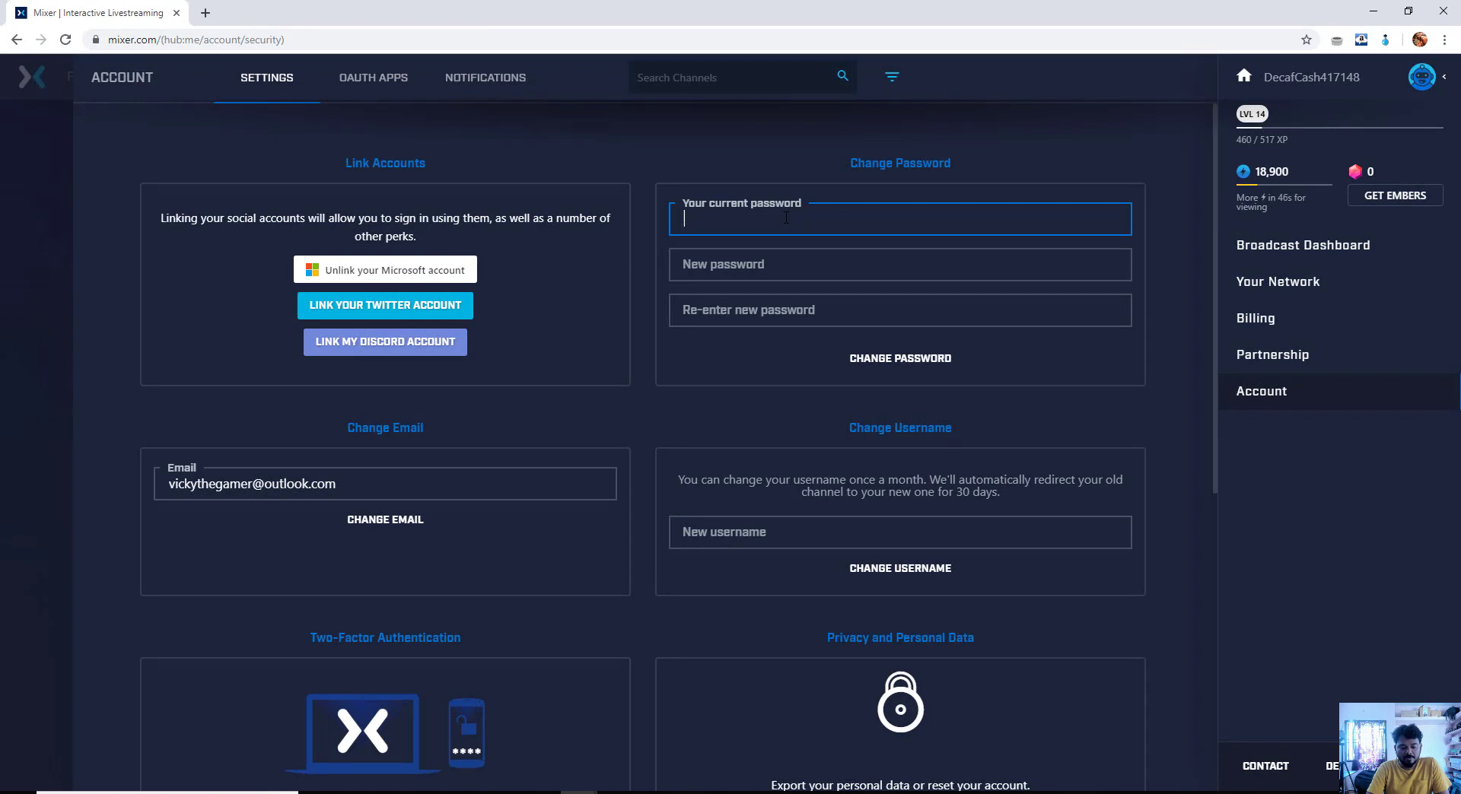
Enter the current password and the new password twice, then save with CHANGE PASSWORD
type("••")
key("Tab")
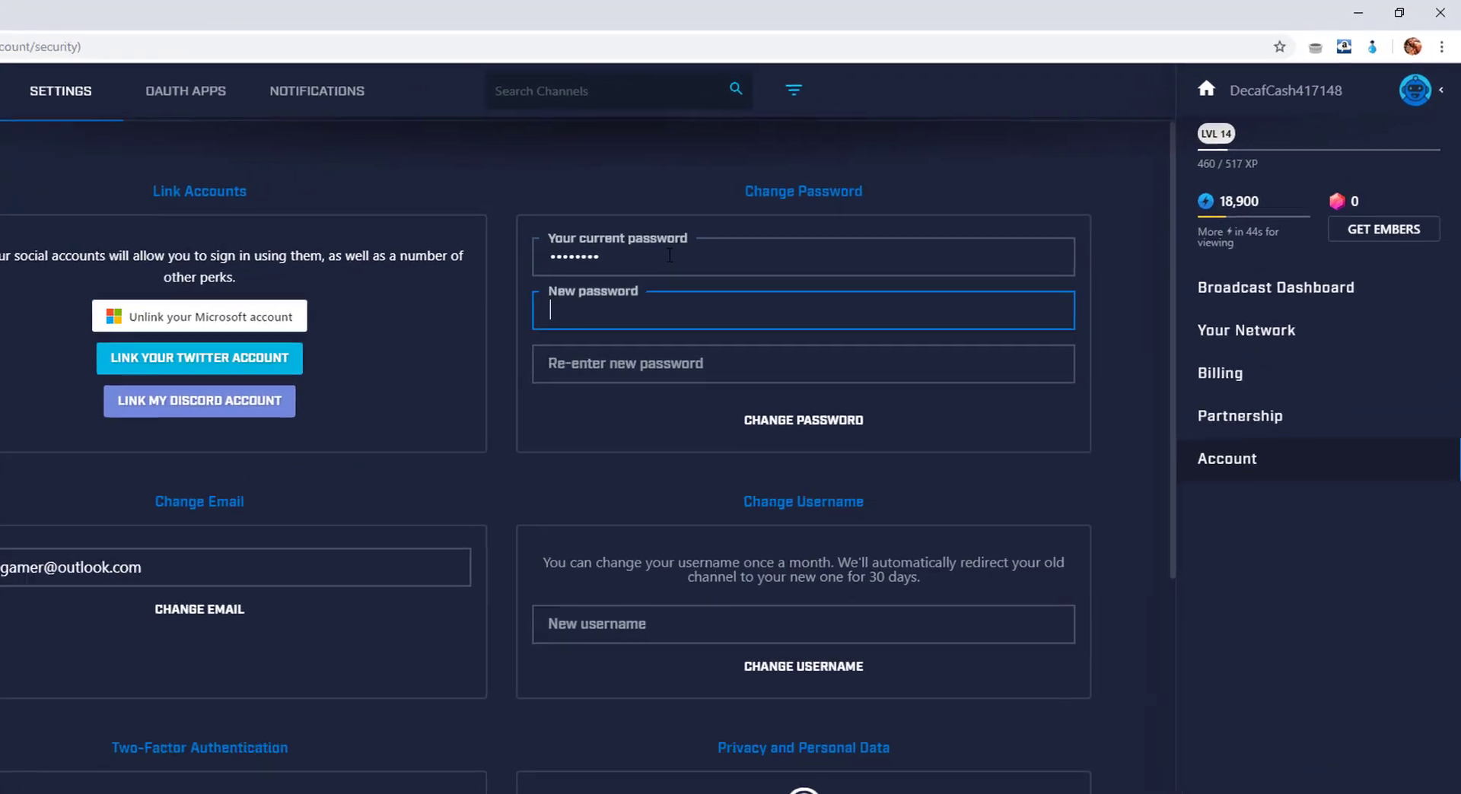
type("••")
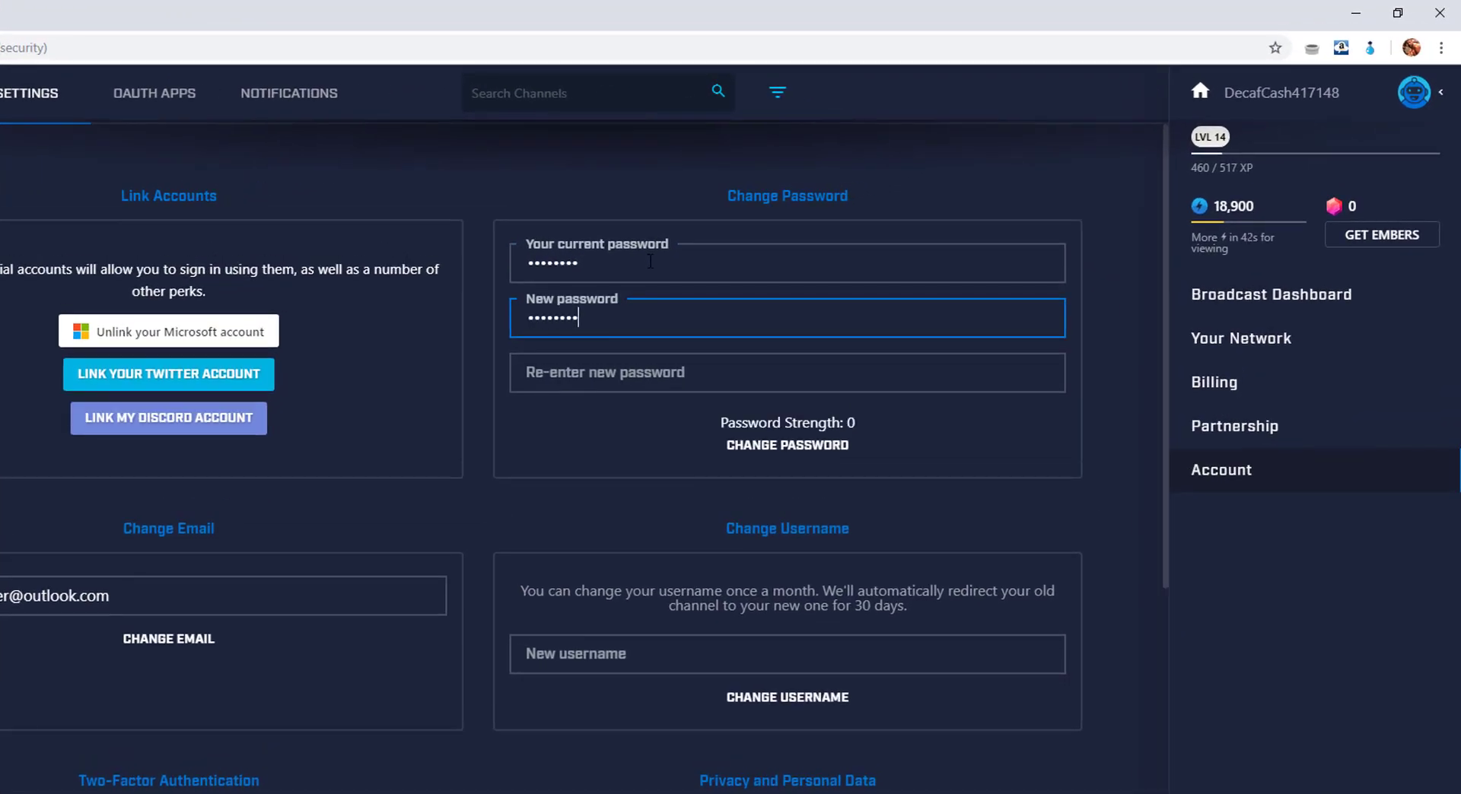
key("Tab")
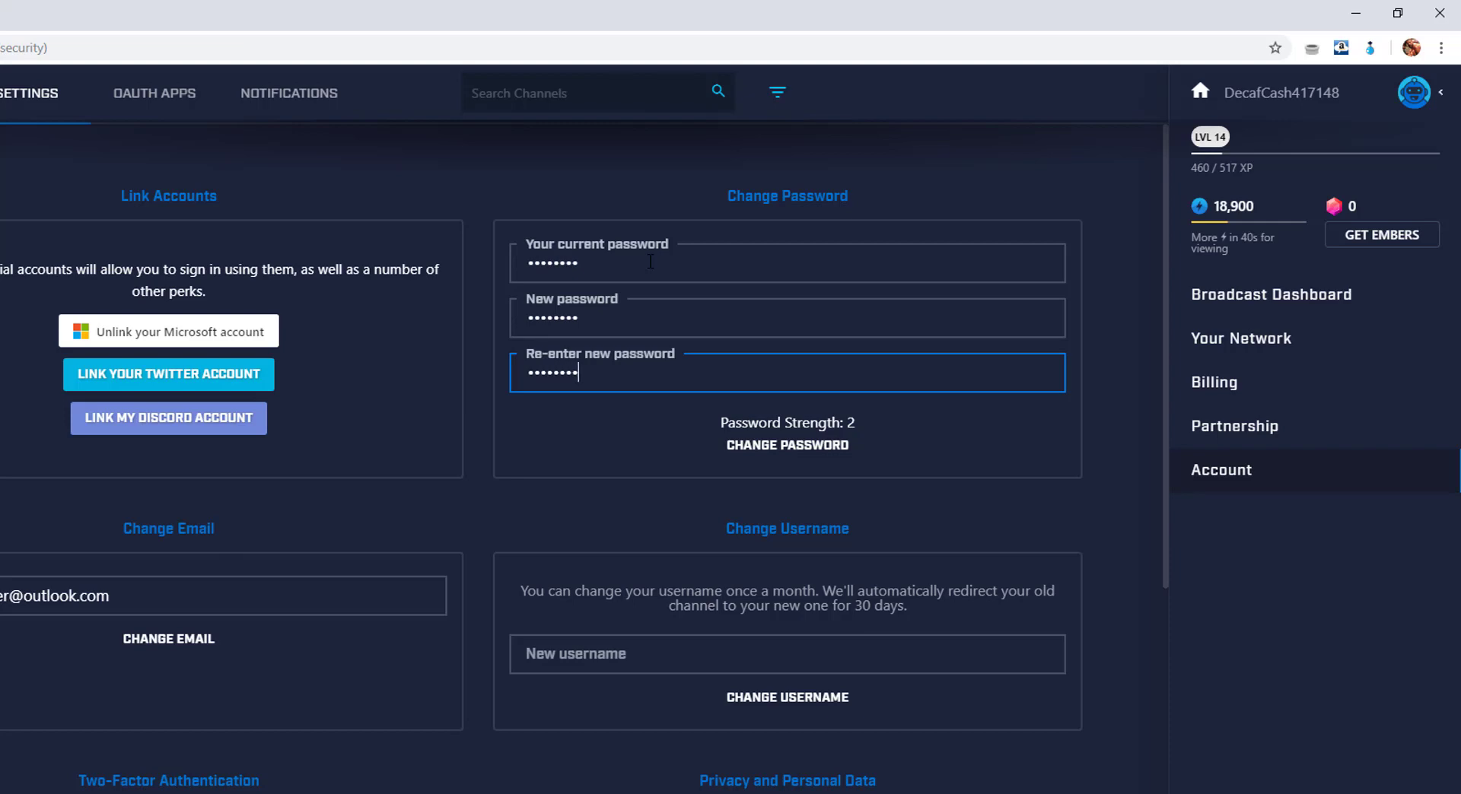
left_click(812, 455)
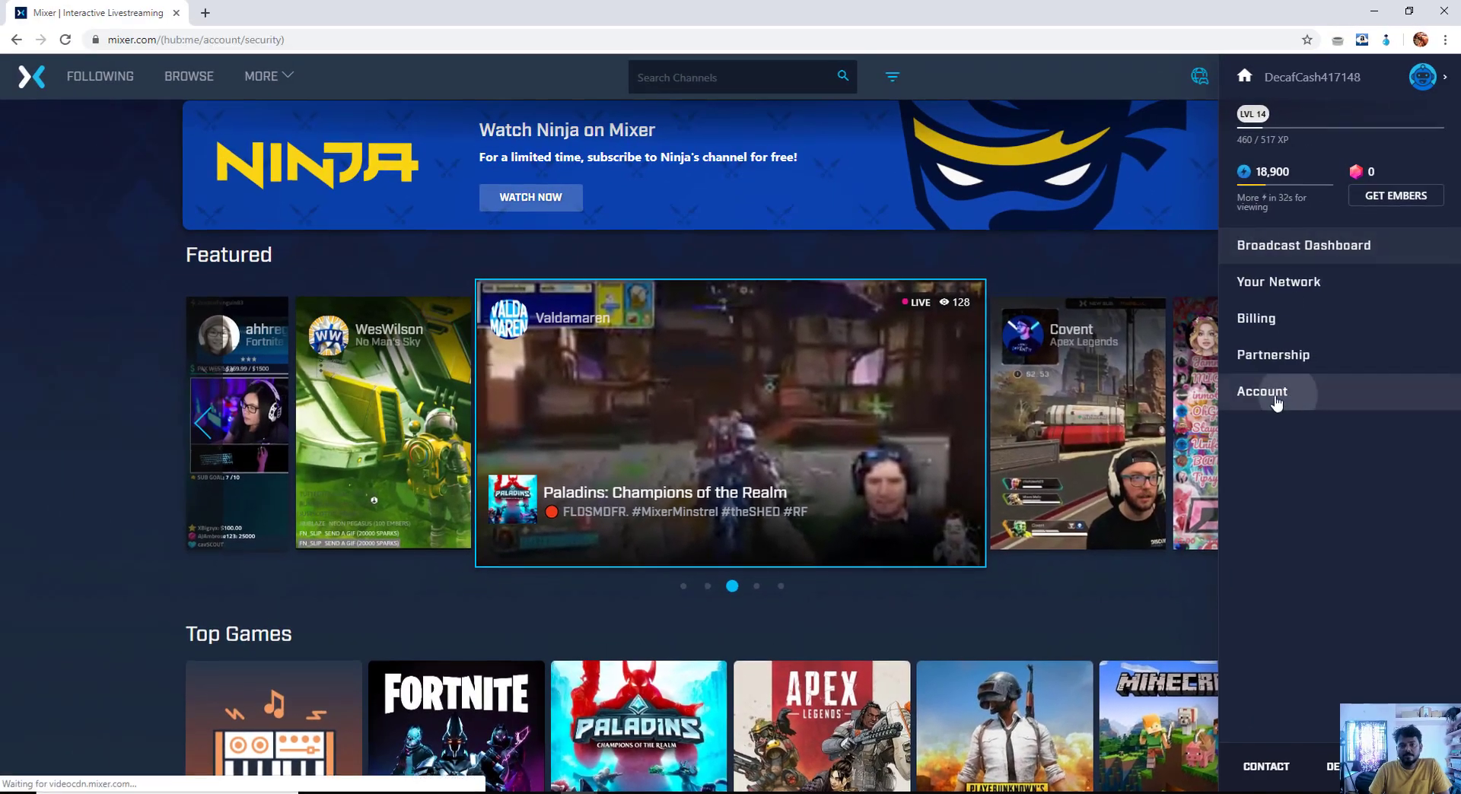
From the side panel's Account page, unlink the Microsoft account and confirm UNLINK
left_click(1322, 363)
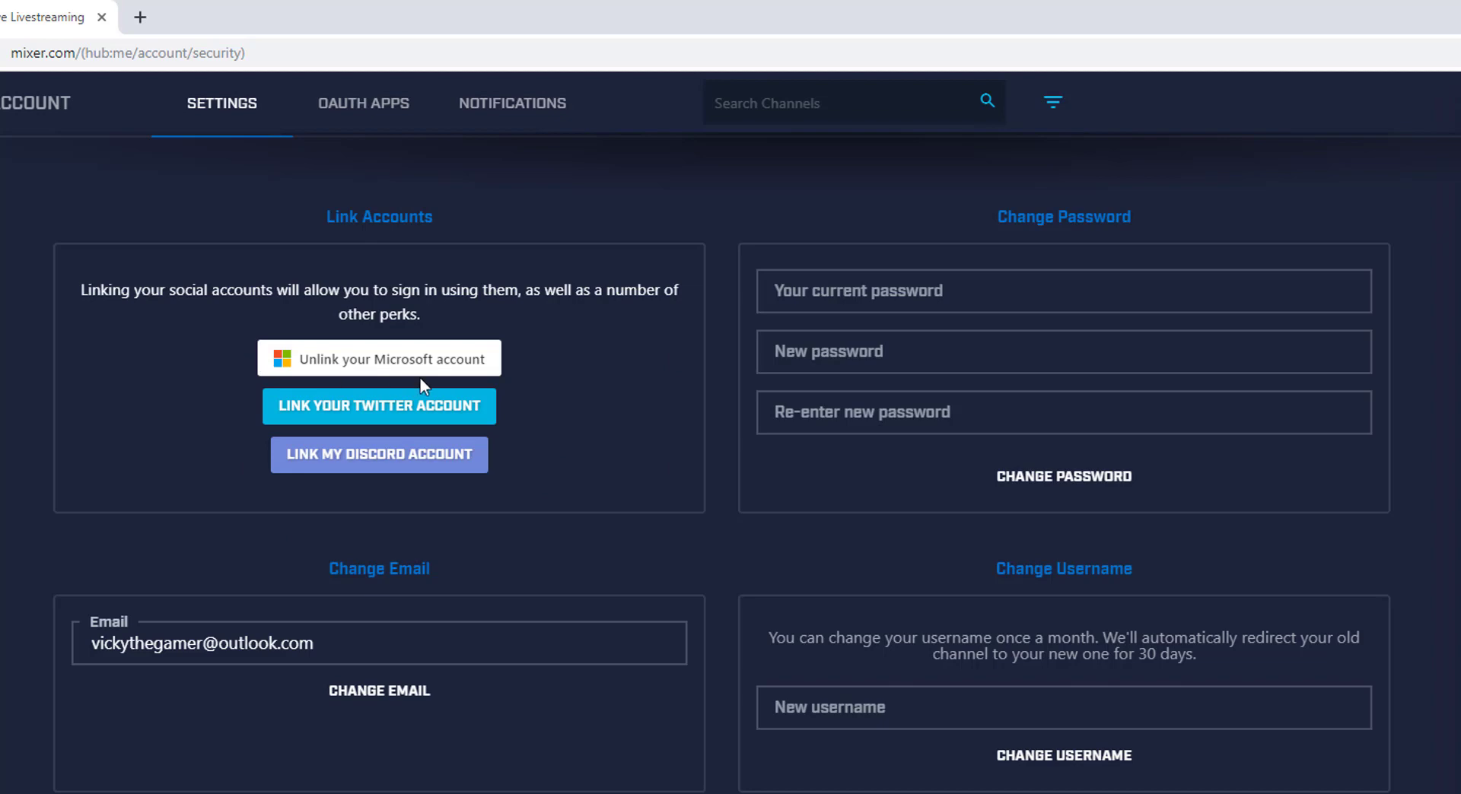
left_click(421, 373)
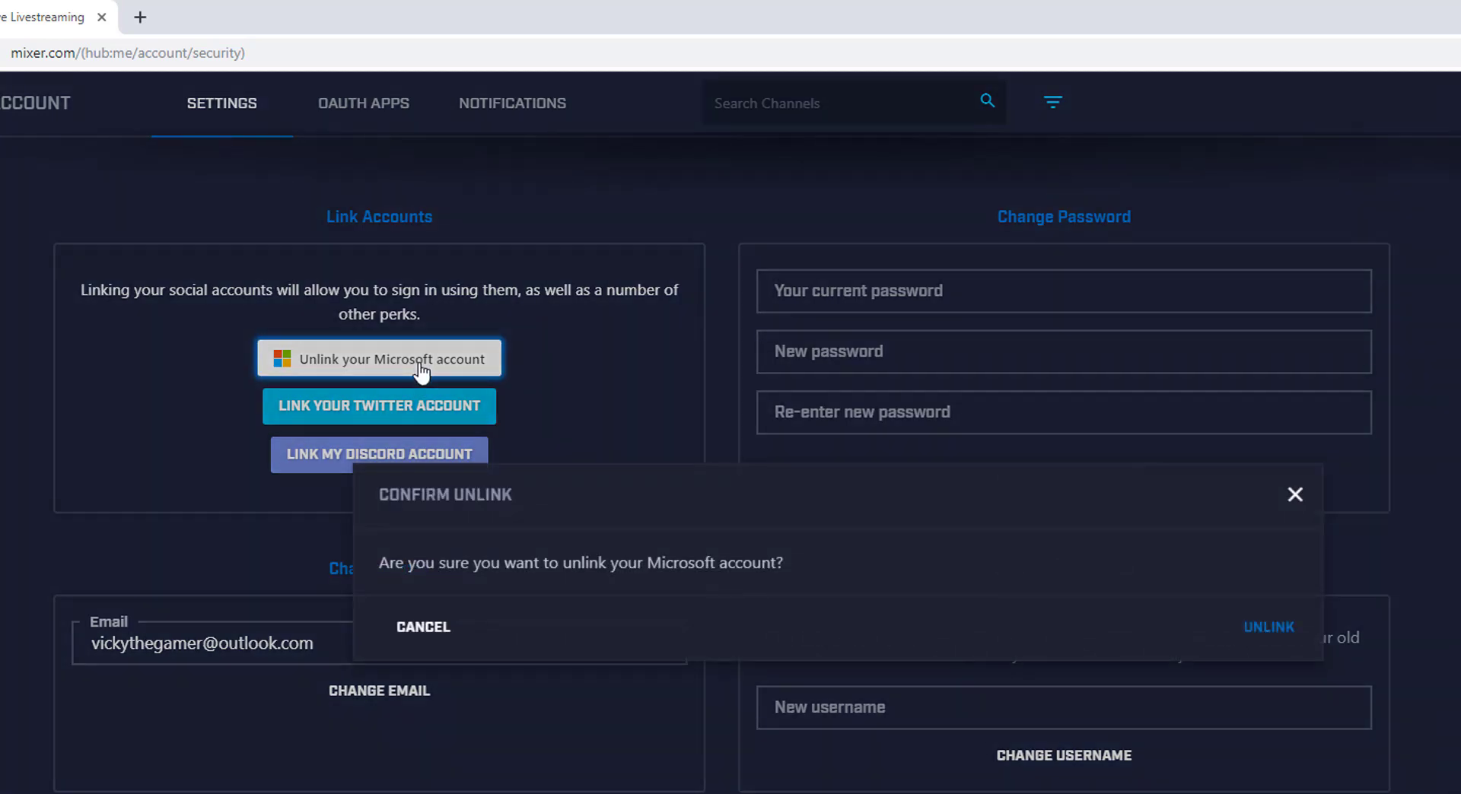
left_click(1115, 511)
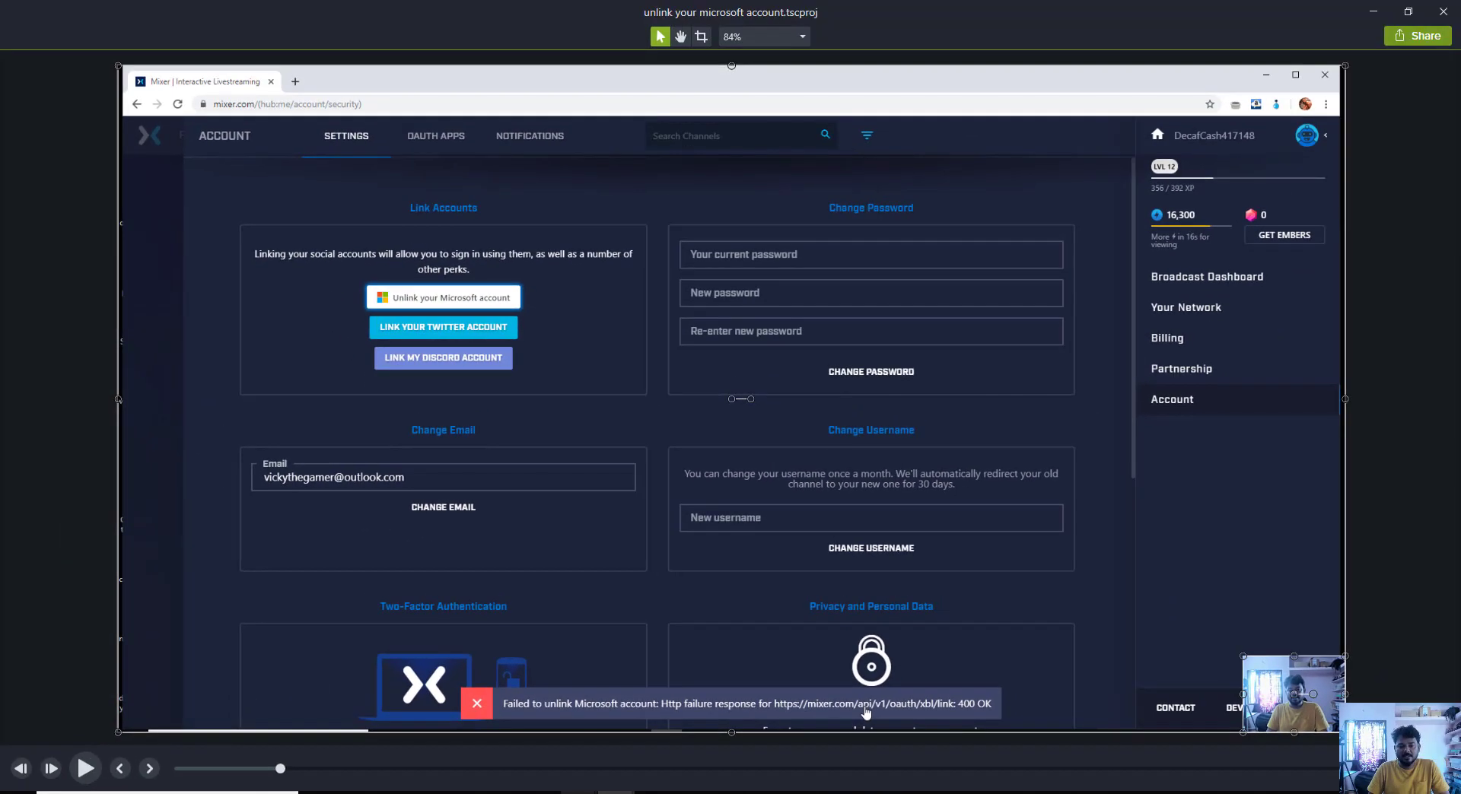
Show the Mixer account page in Chrome, stop the recording with F9, and open the Camtasia editor
left_click(618, 764)
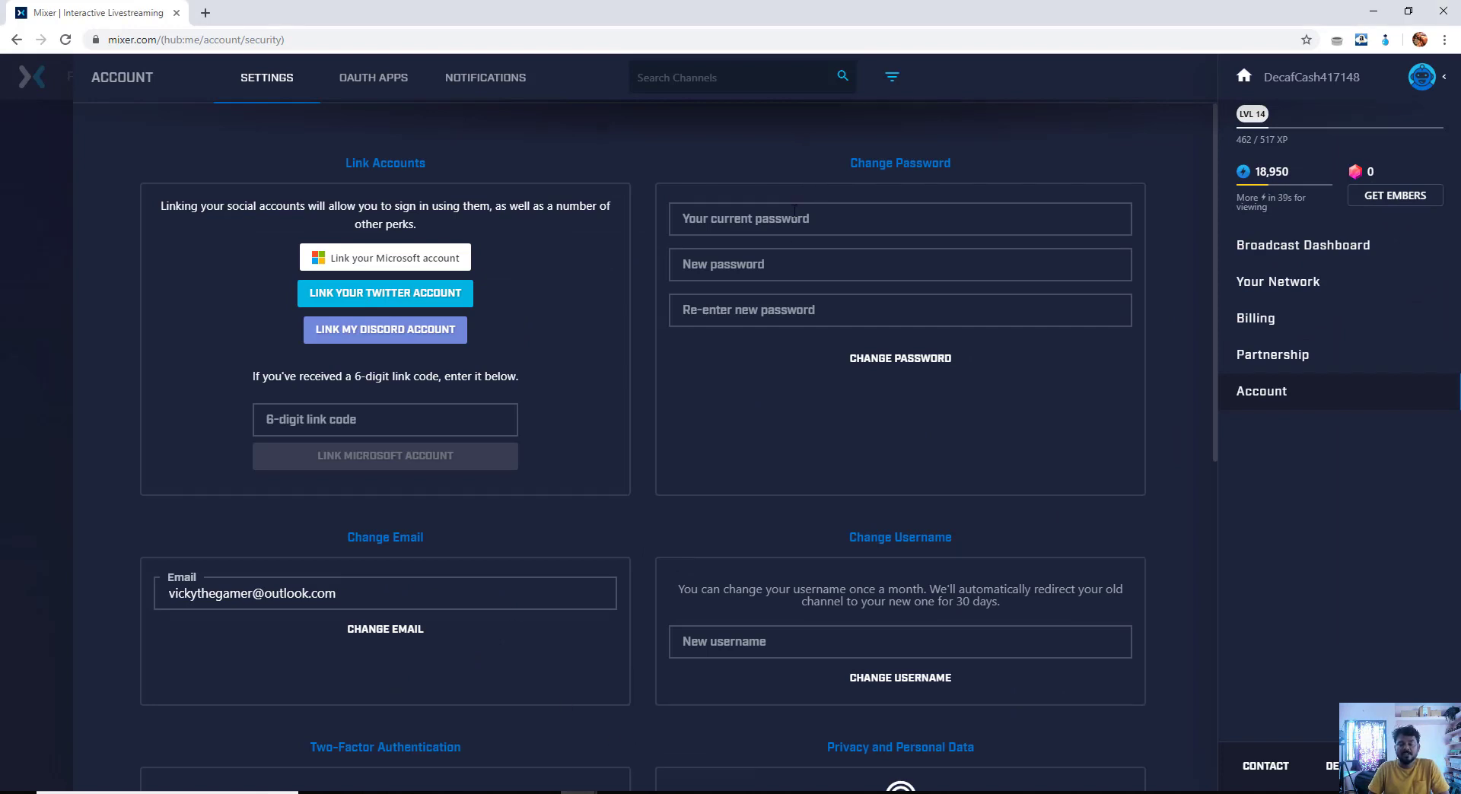
left_click(794, 211)
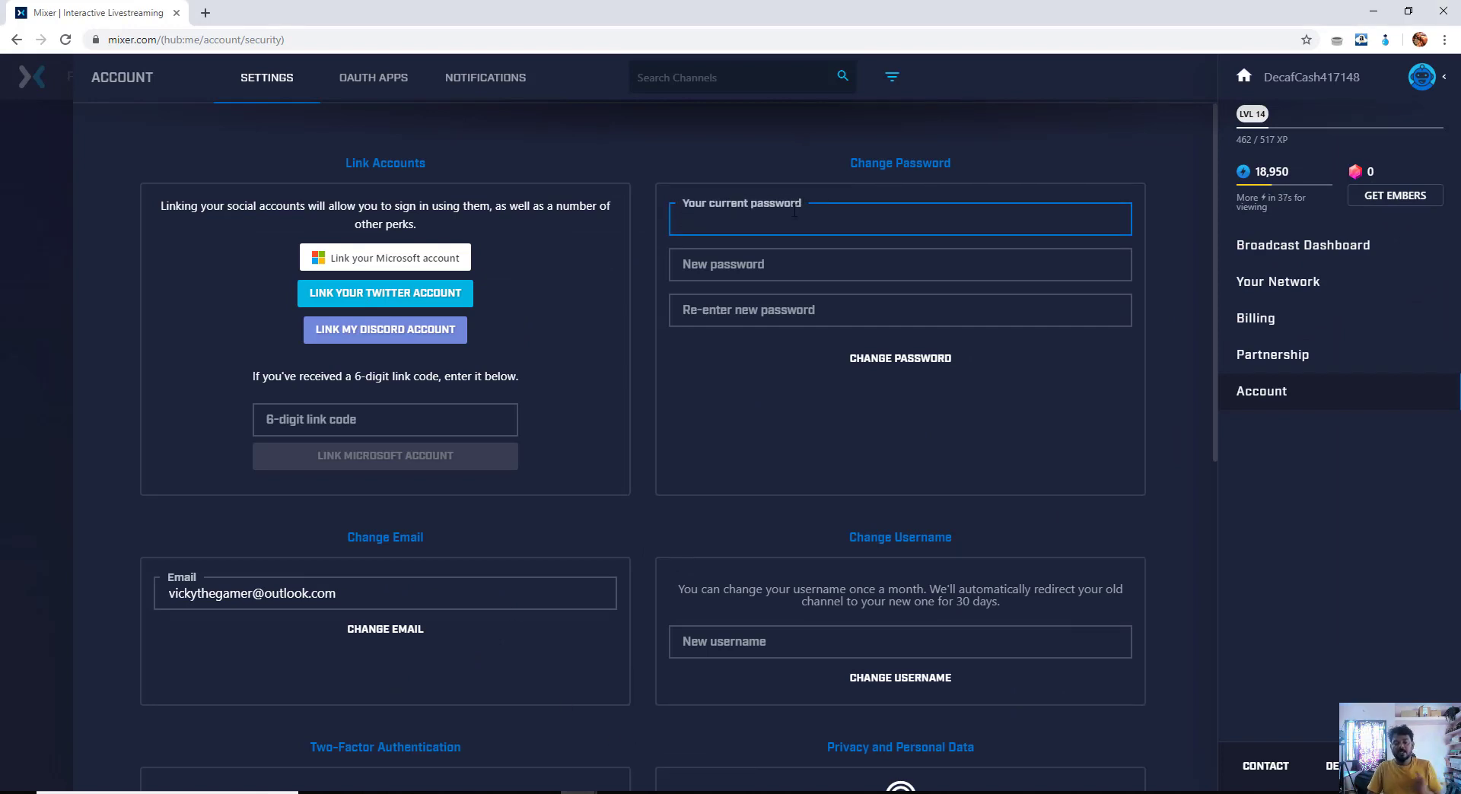
key("F9")
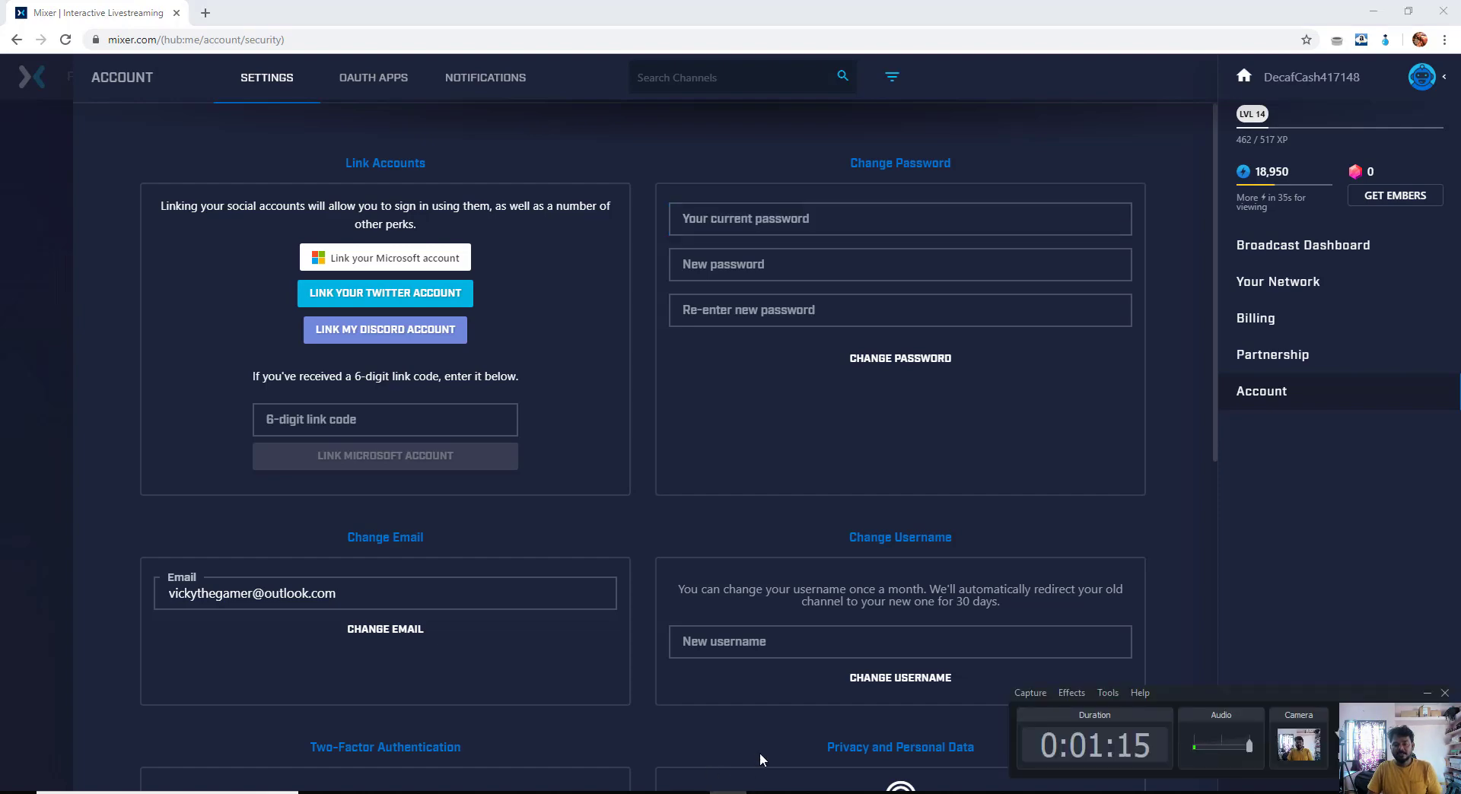
key("F10")
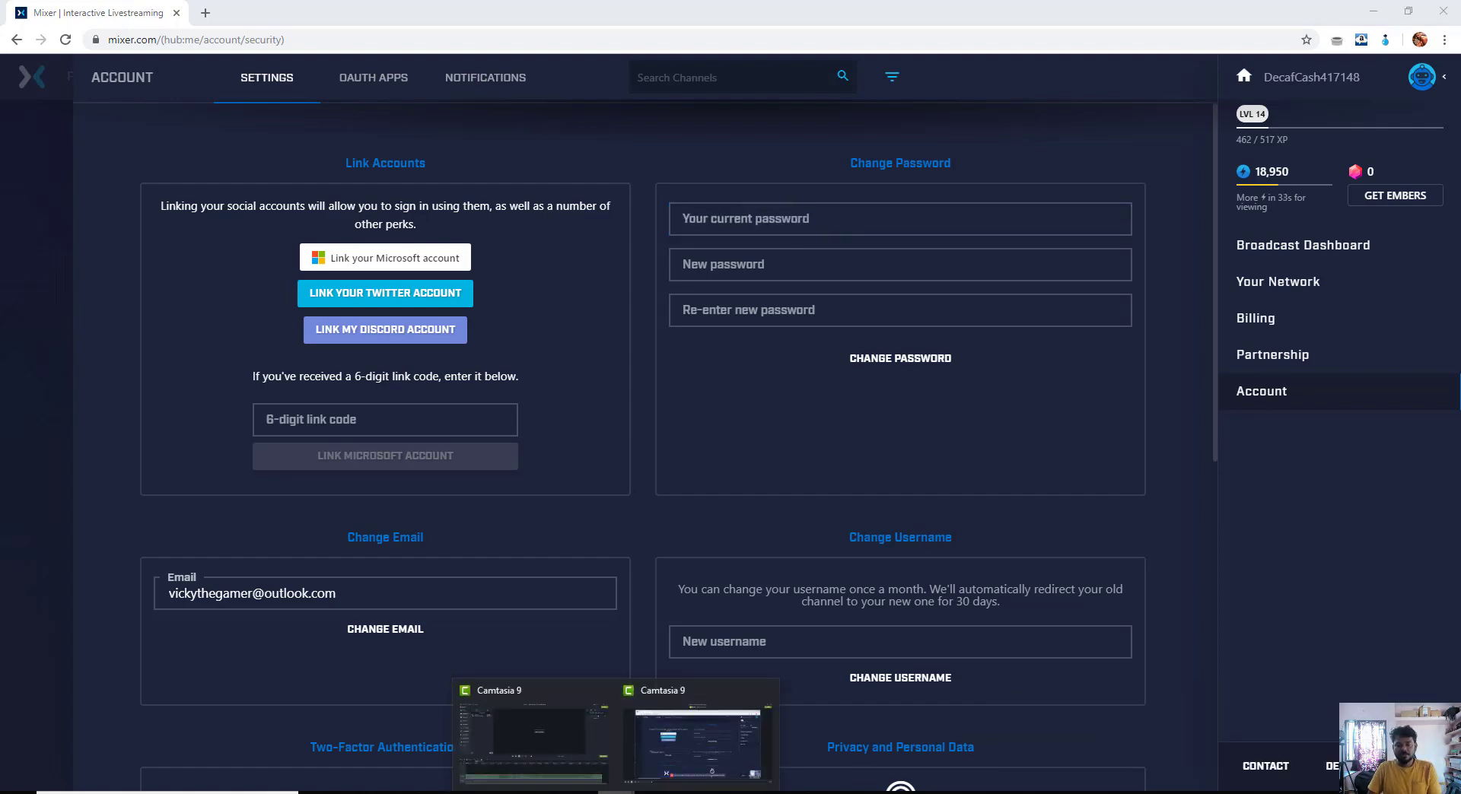
left_click(685, 747)
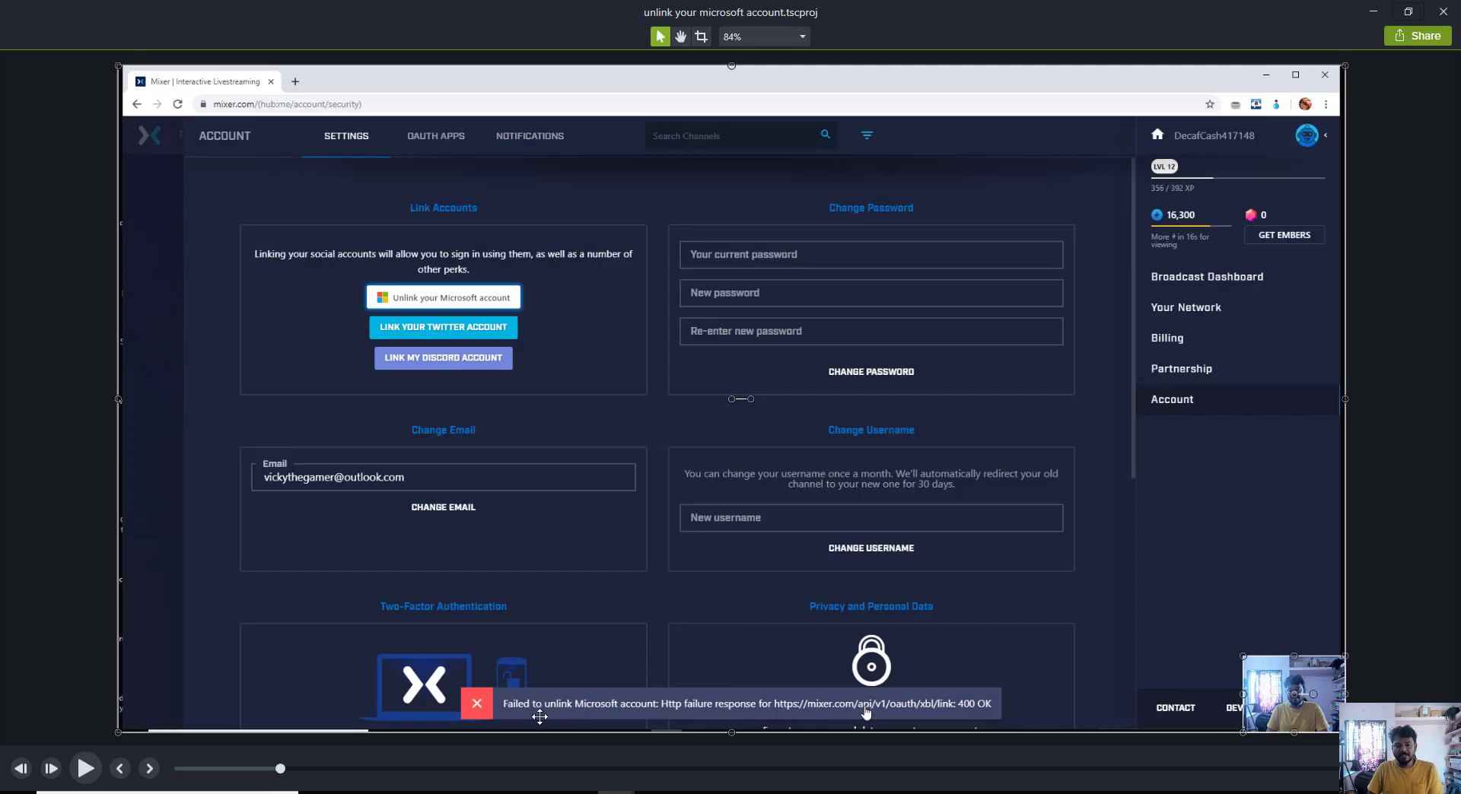